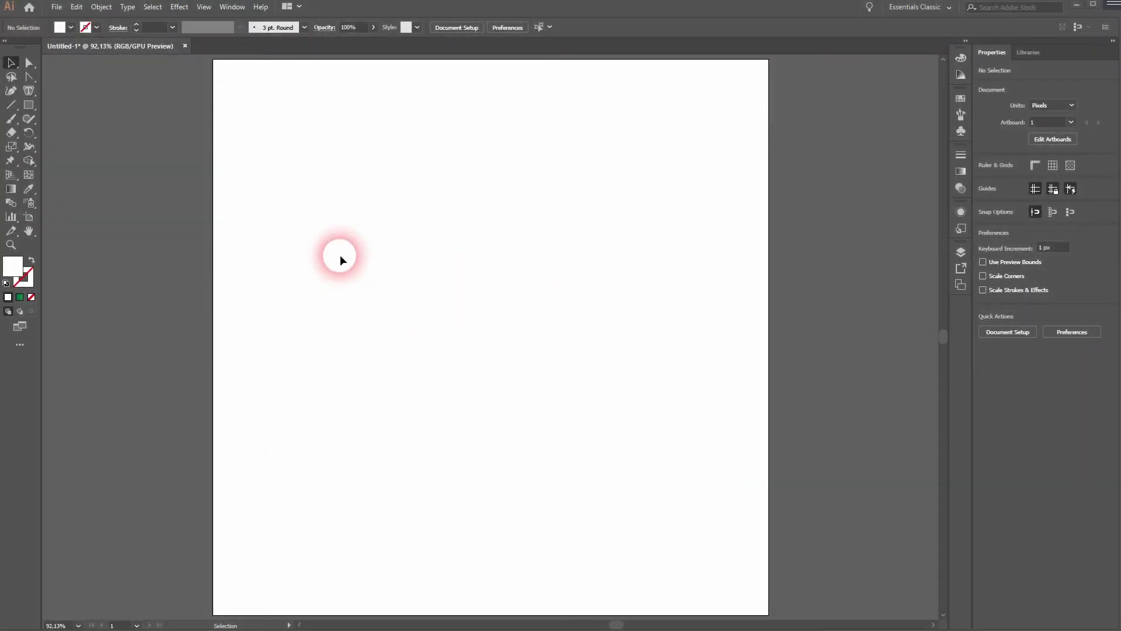
- Draw a small black-filled 73.025 px circle and centre it on the artboard at X 400, Y 400
click(71, 28)
click(40, 49)
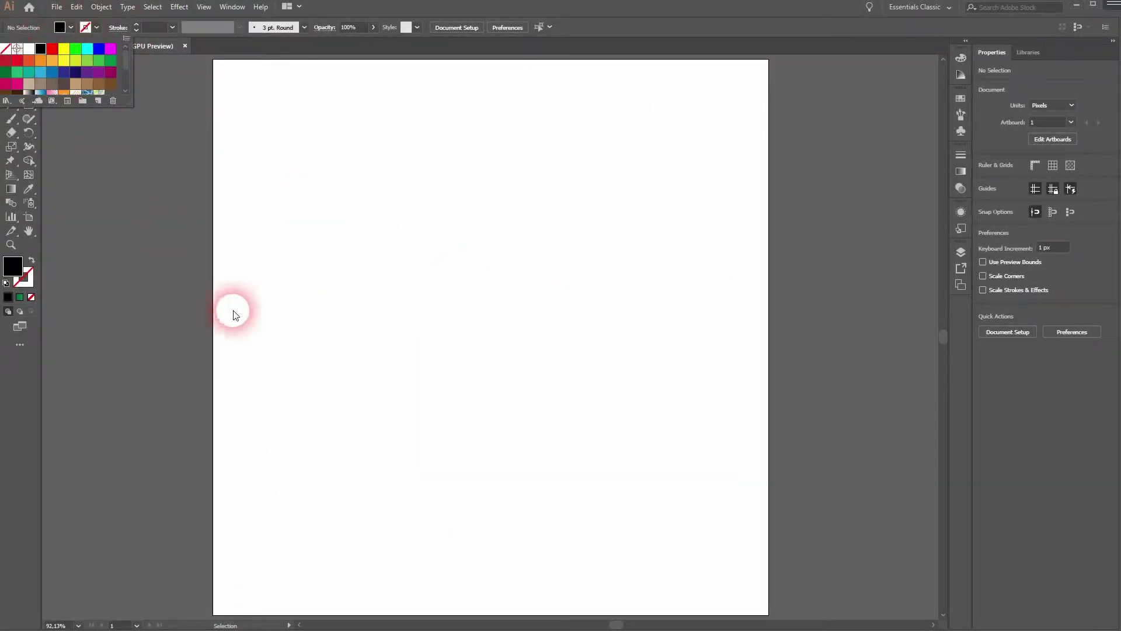
click(227, 302)
drag(34, 100, 90, 136)
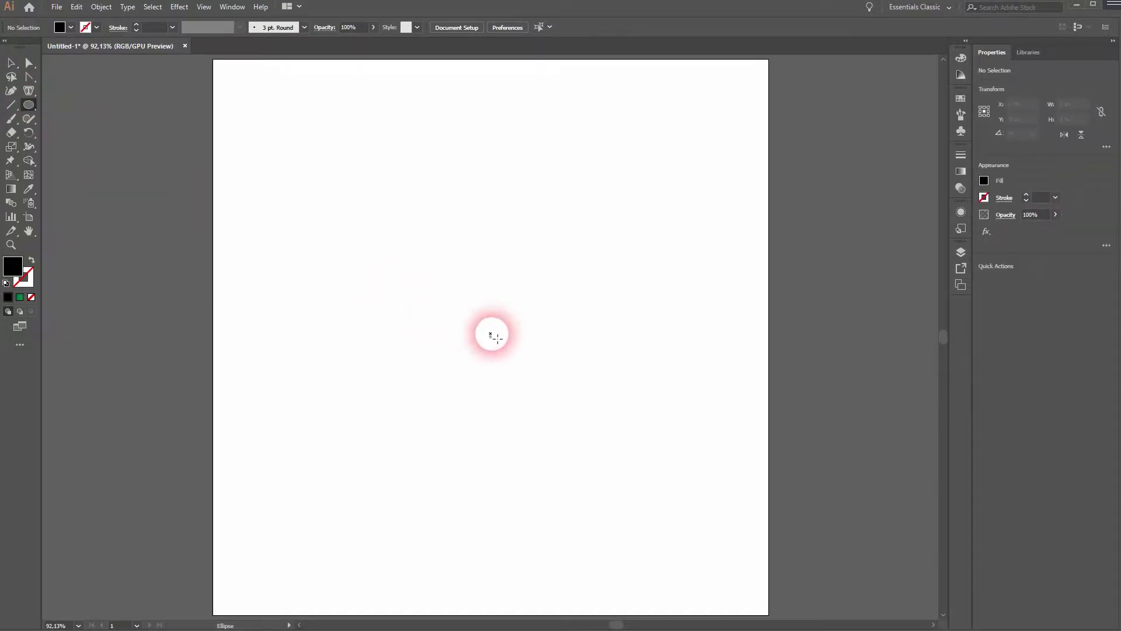
drag(490, 331, 520, 357)
click(499, 27)
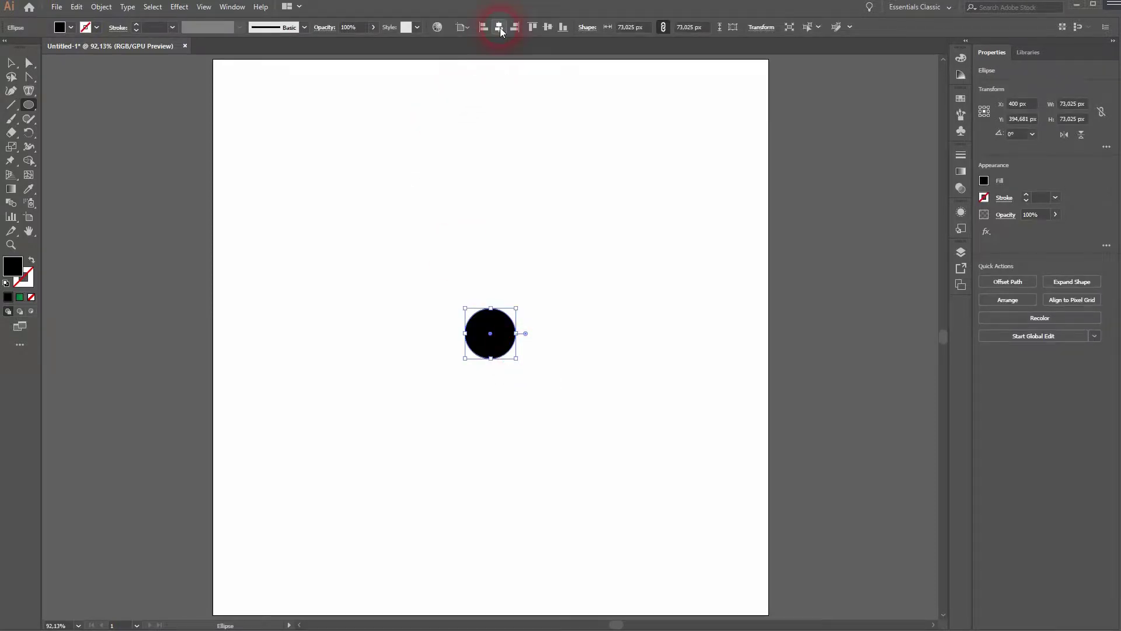
click(548, 27)
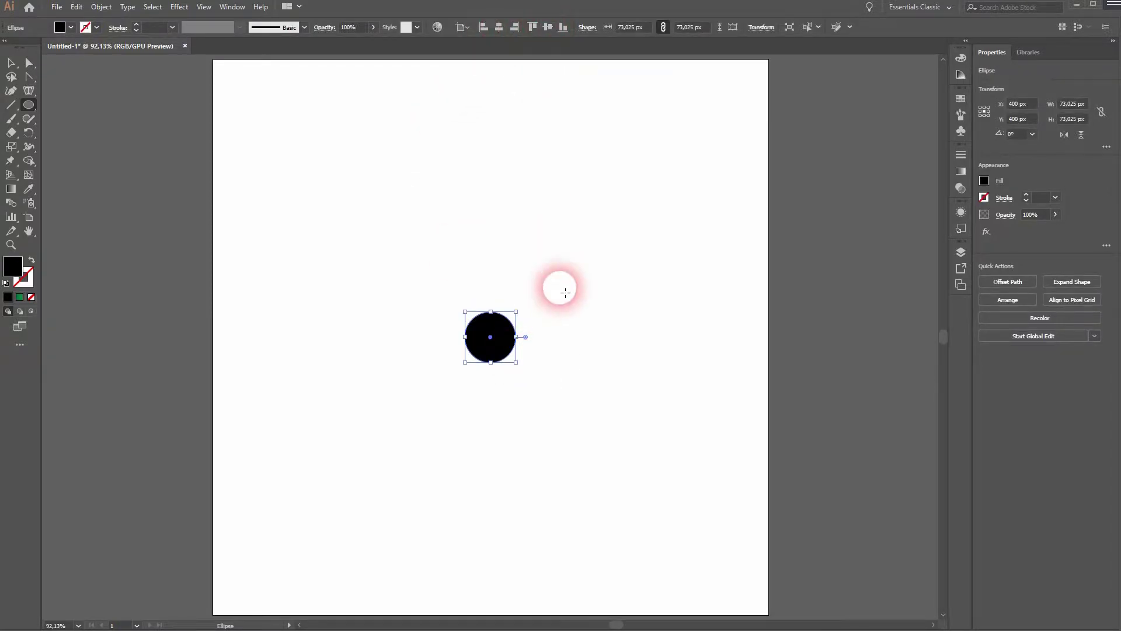
- Switch to Outline view and draw two concentric circles, 235.849 px and 328.286 px wide
key(ctrl+y)
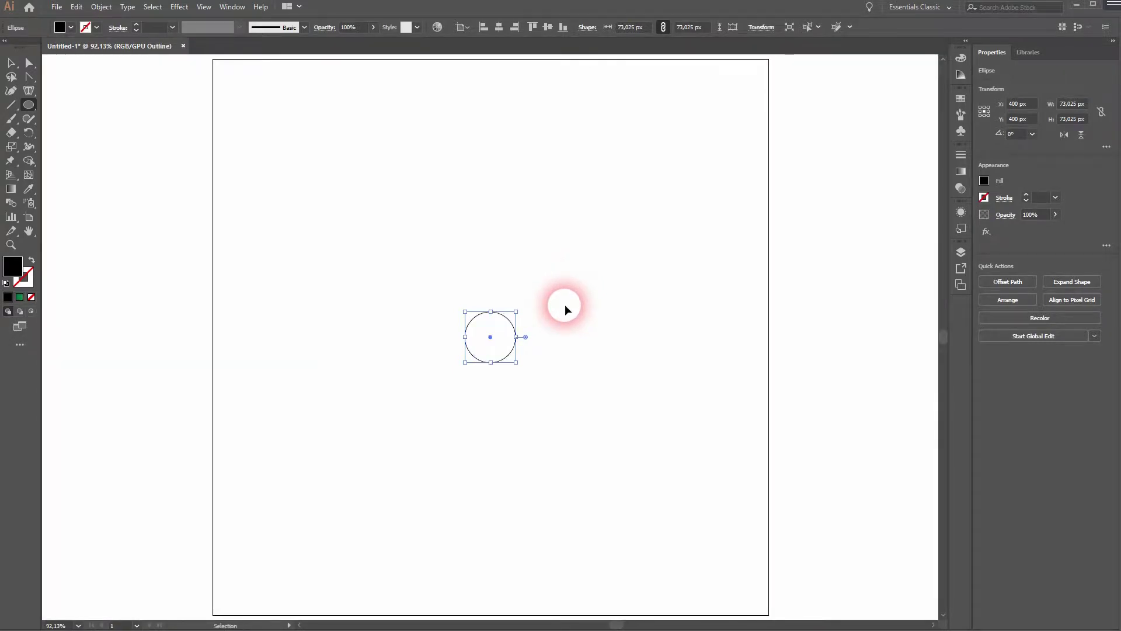
click(203, 7)
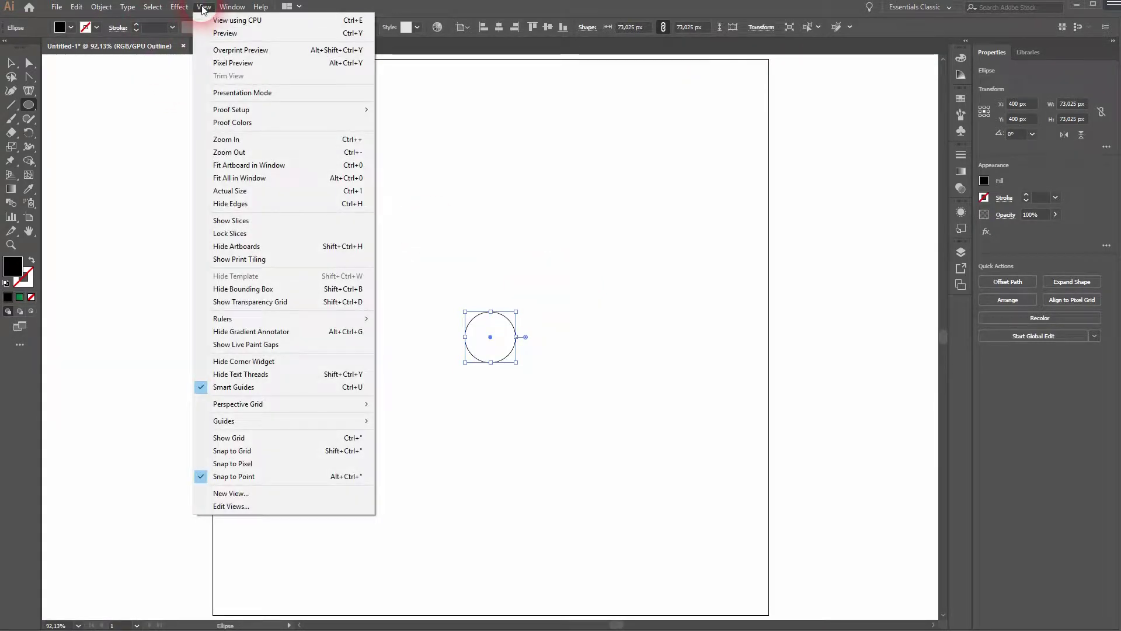
click(250, 32)
click(203, 7)
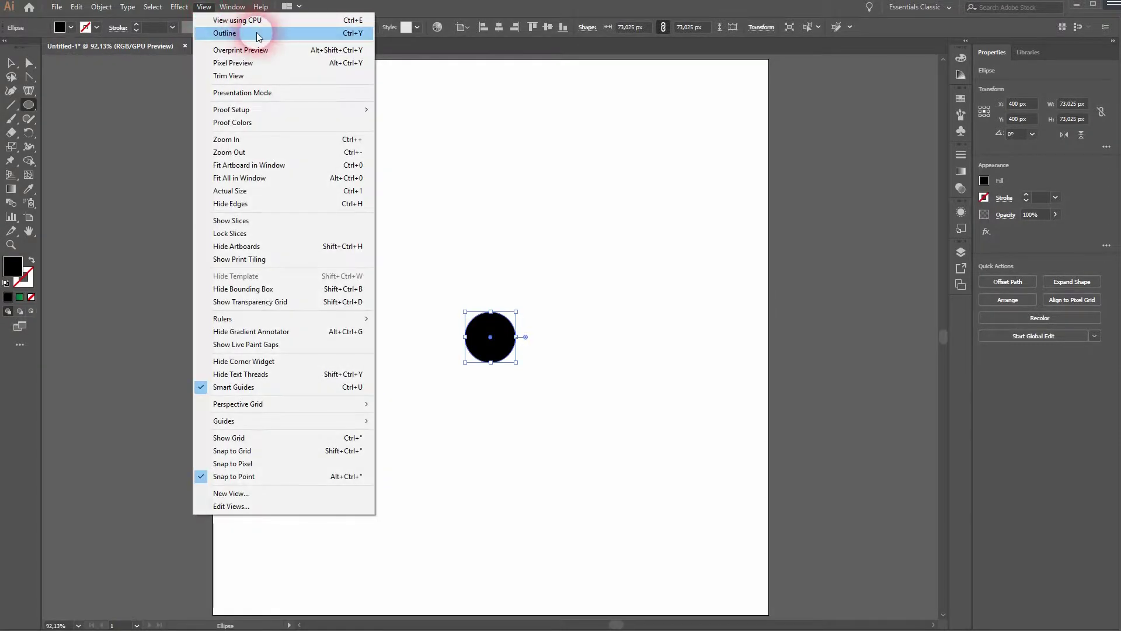
click(258, 33)
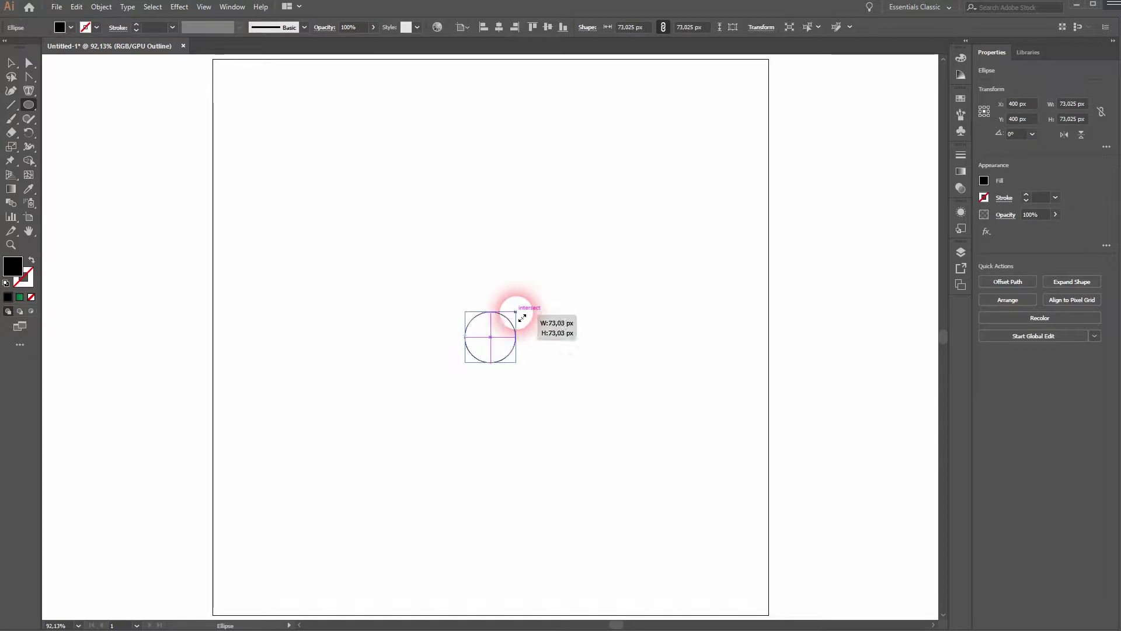
drag(490, 337, 586, 259)
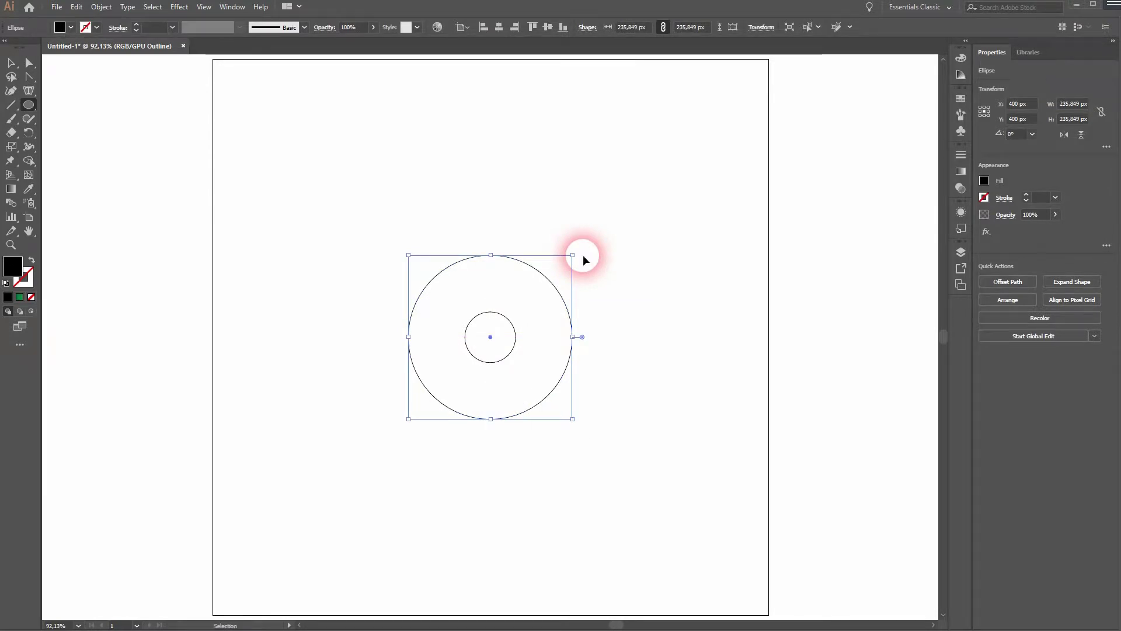
drag(573, 255, 644, 230)
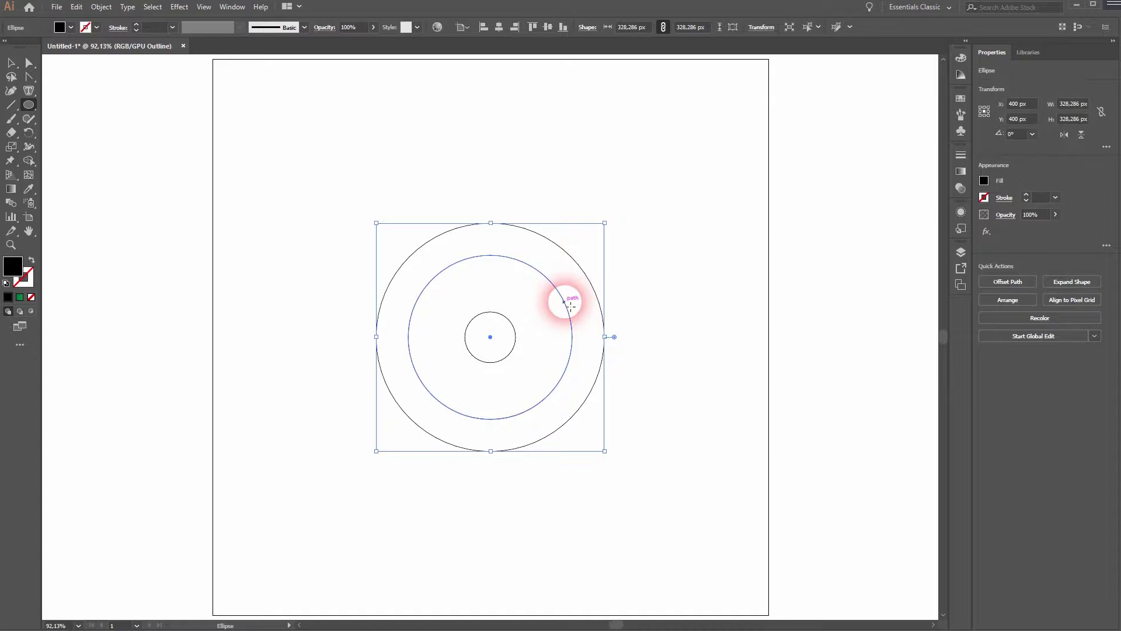
- Duplicate the 235.849 px circle and place the copy directly above the centre
key(v)
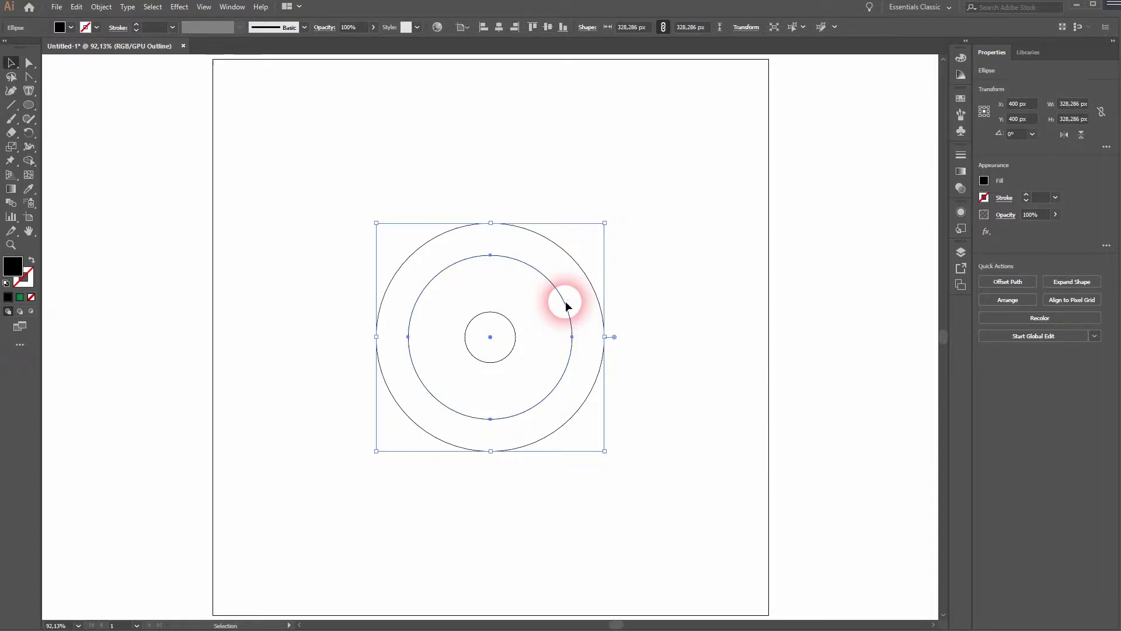
drag(566, 305, 844, 279)
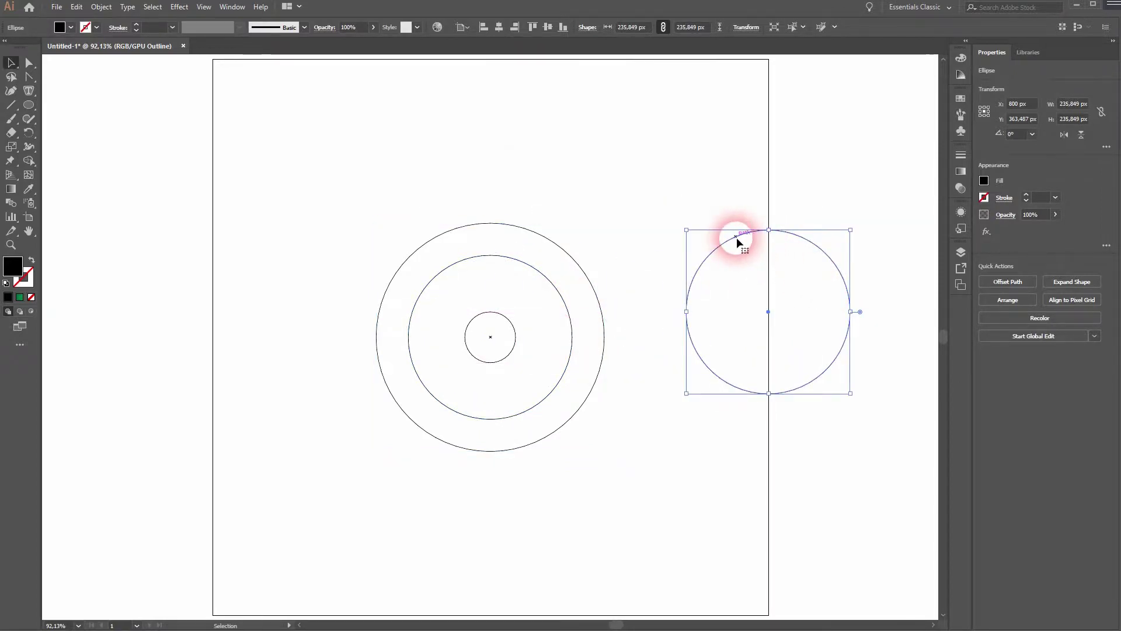
drag(737, 237, 461, 136)
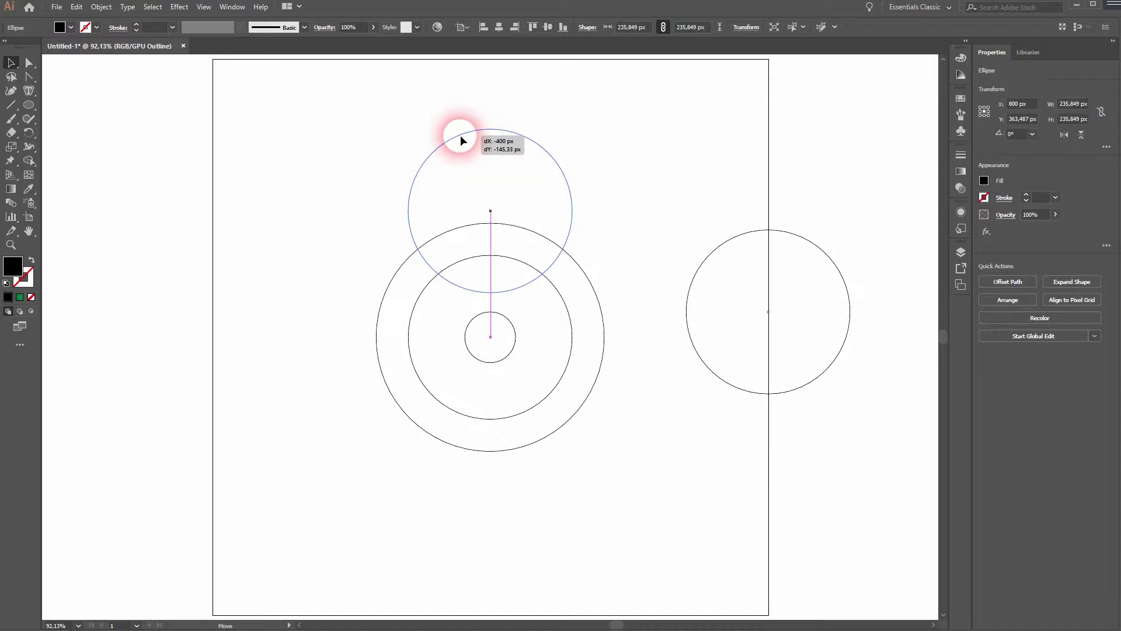
drag(461, 136, 461, 141)
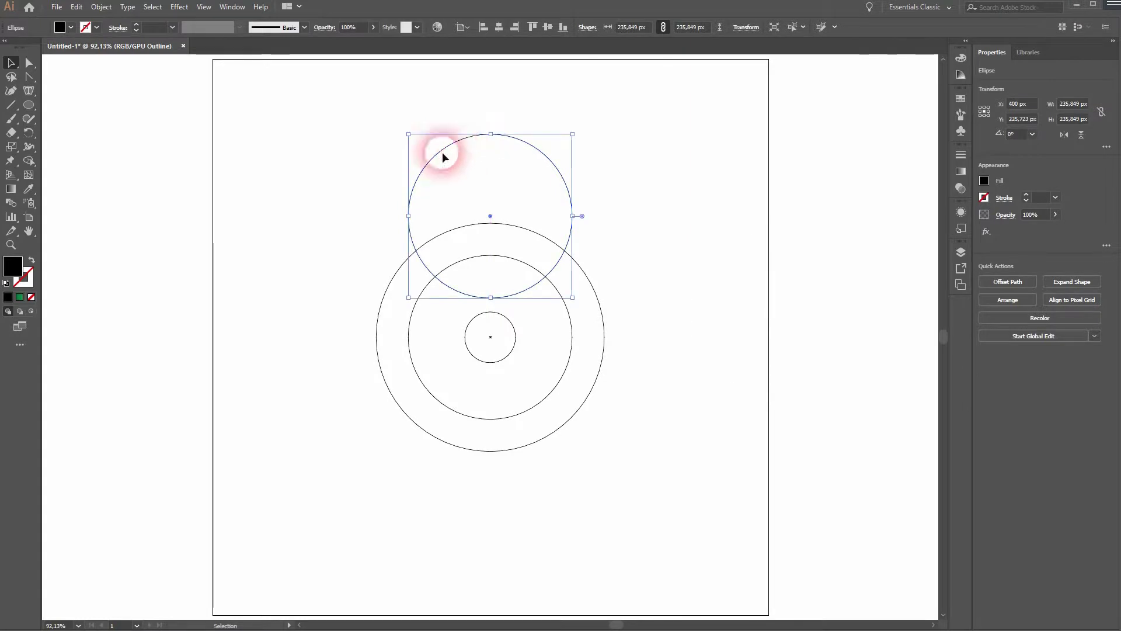
- Turn off Smart Guides and add copies rotated 120° and 240° around the centre
click(204, 7)
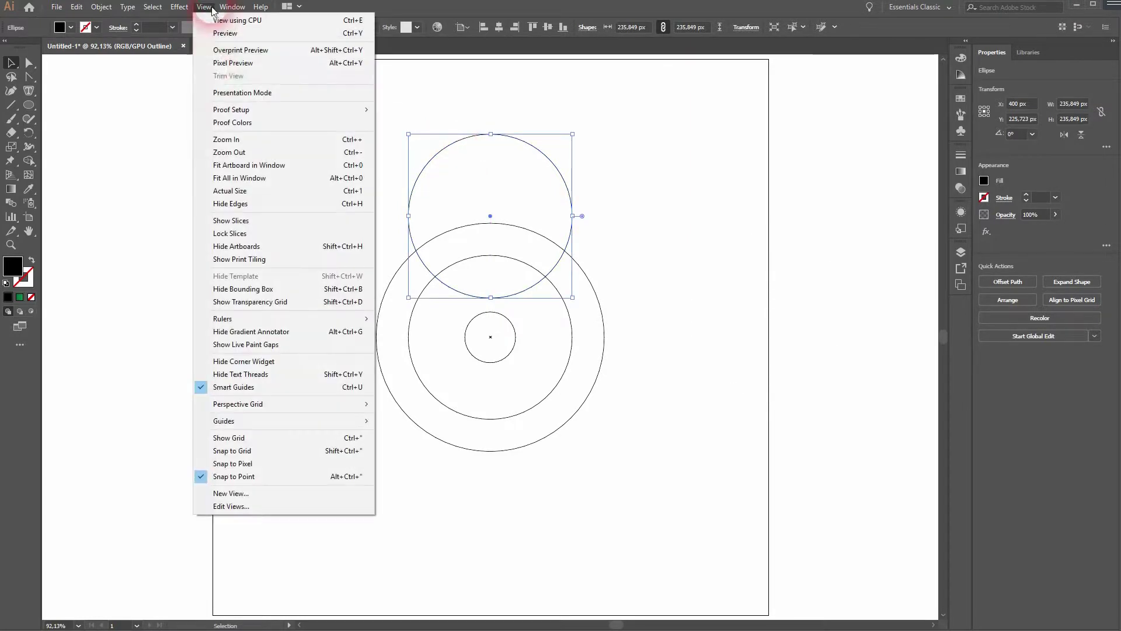
click(274, 389)
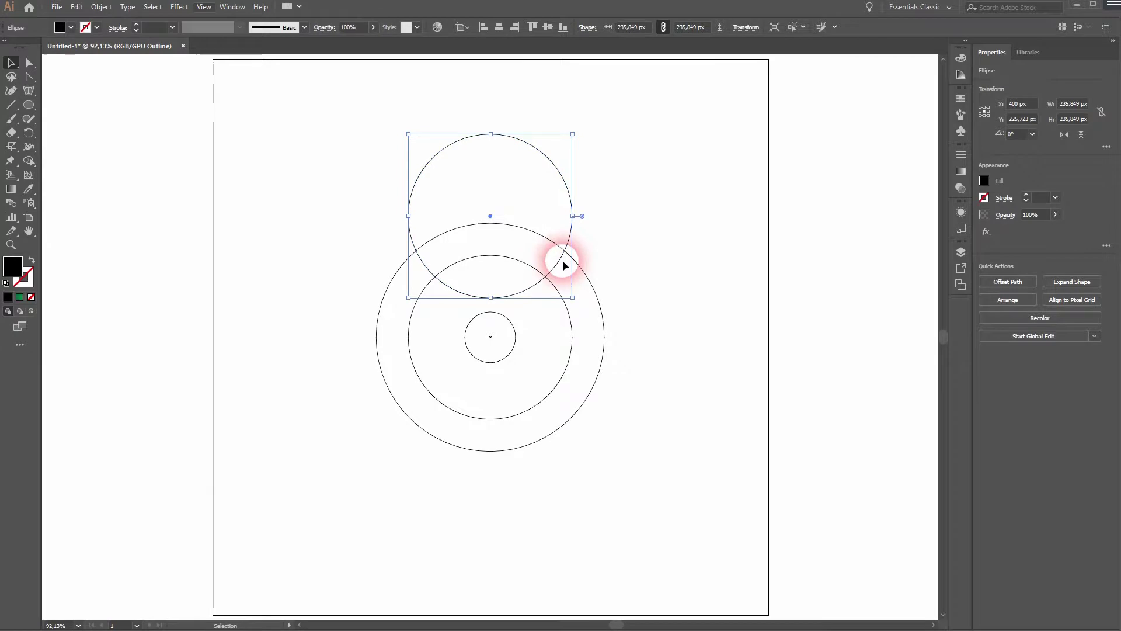
drag(29, 133, 88, 141)
click(490, 338)
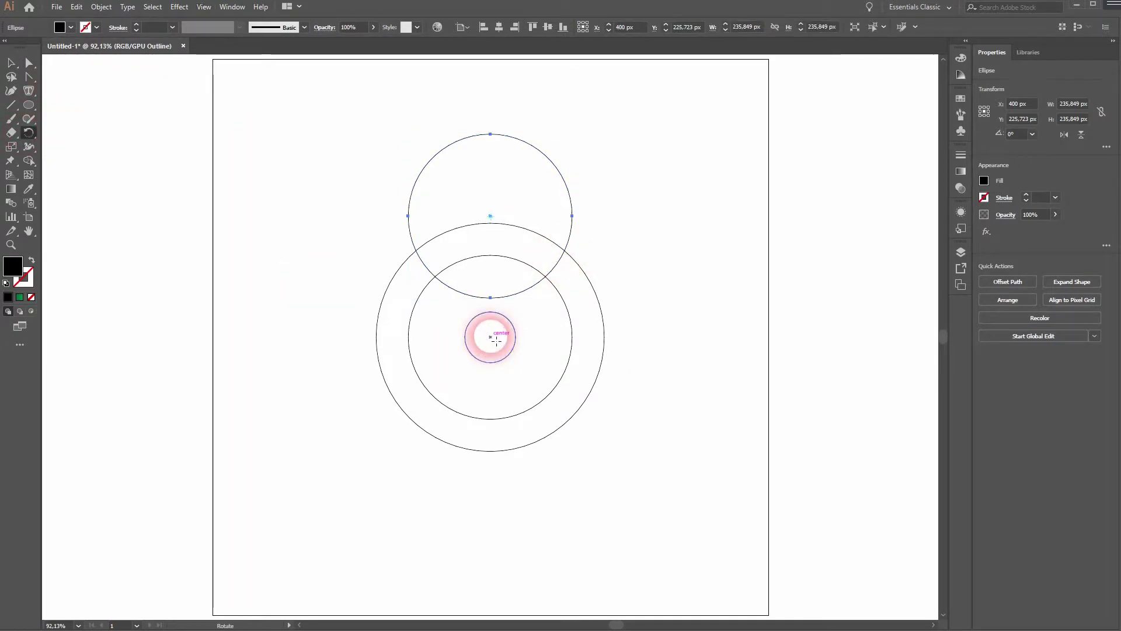
alt+click(492, 339)
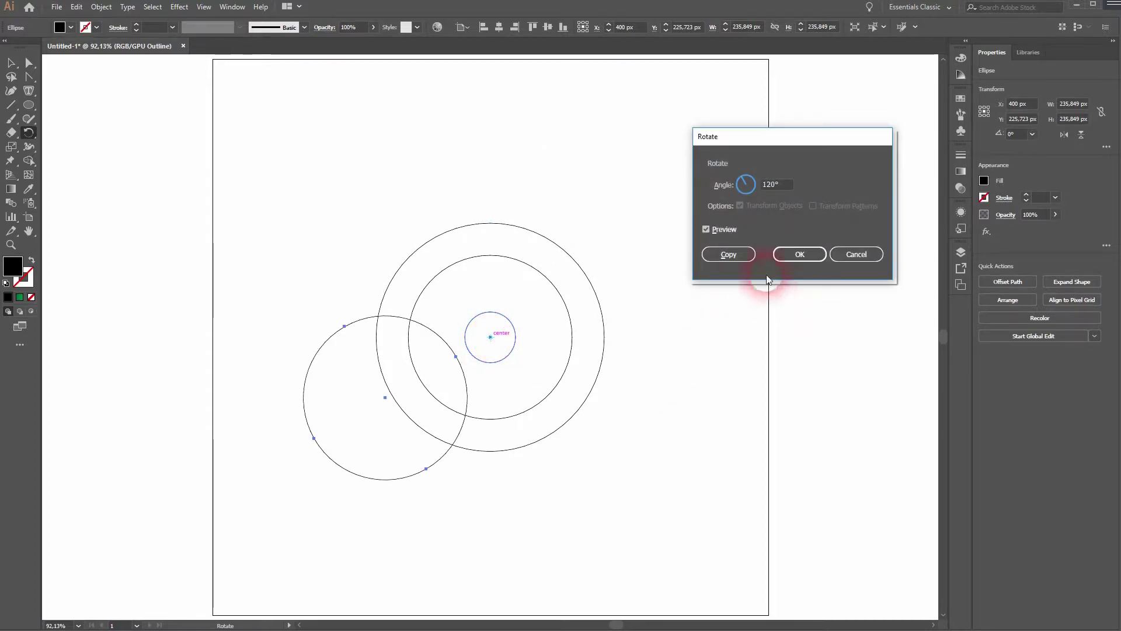
drag(783, 184, 735, 191)
click(728, 254)
key(ctrl+d)
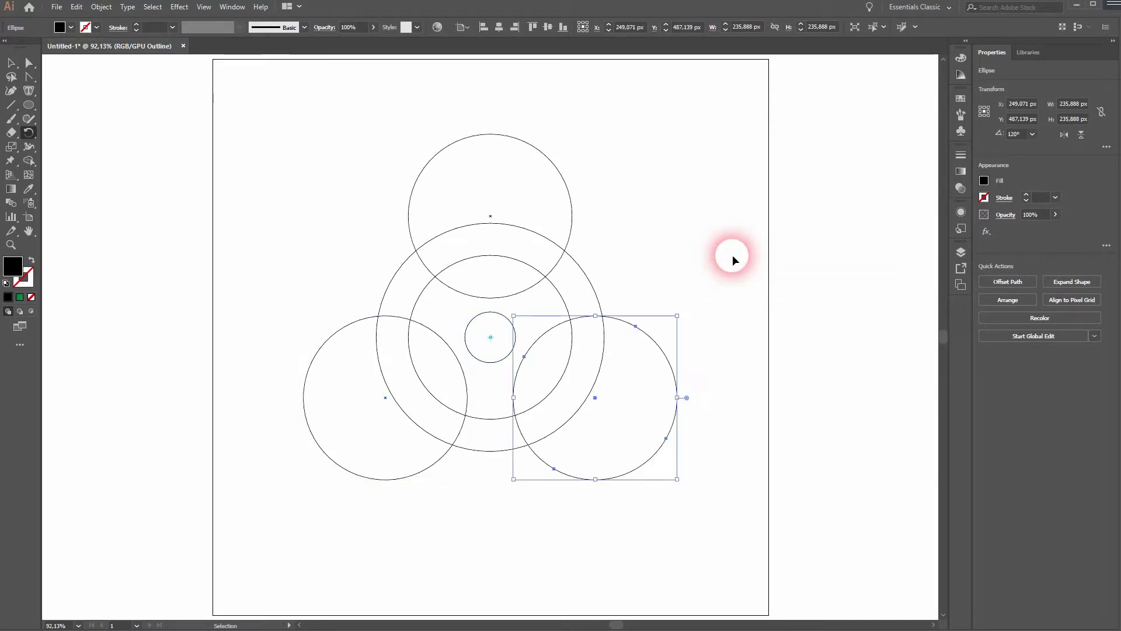
key(r)
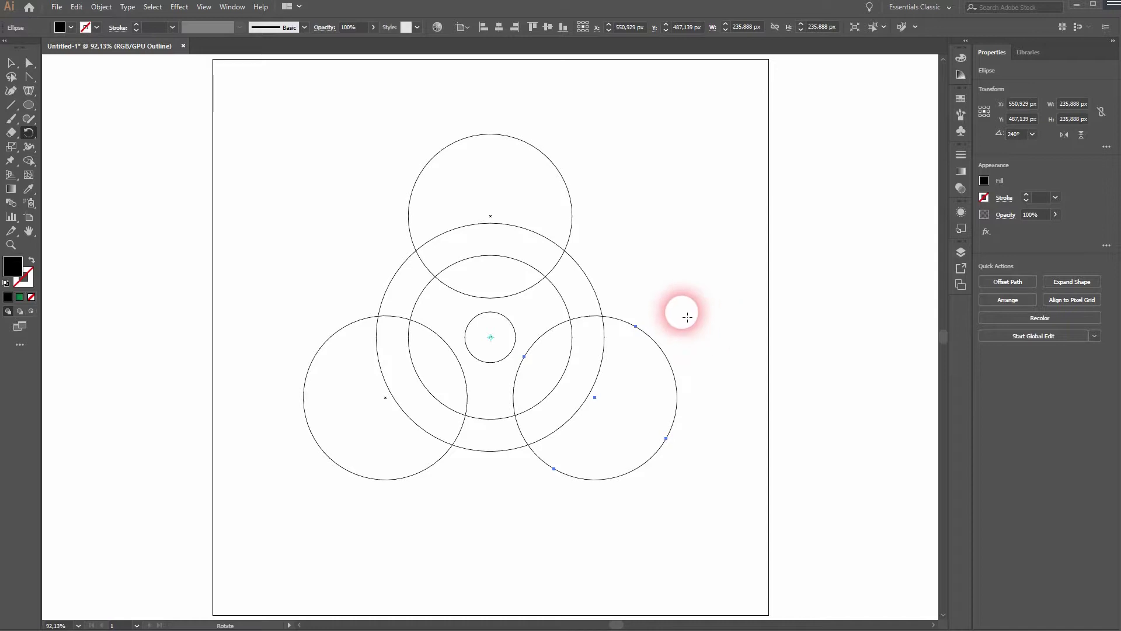
- Place a copy of the outer circle over the top circle, bottom at the centre, scaled to 300.277 px
key(v)
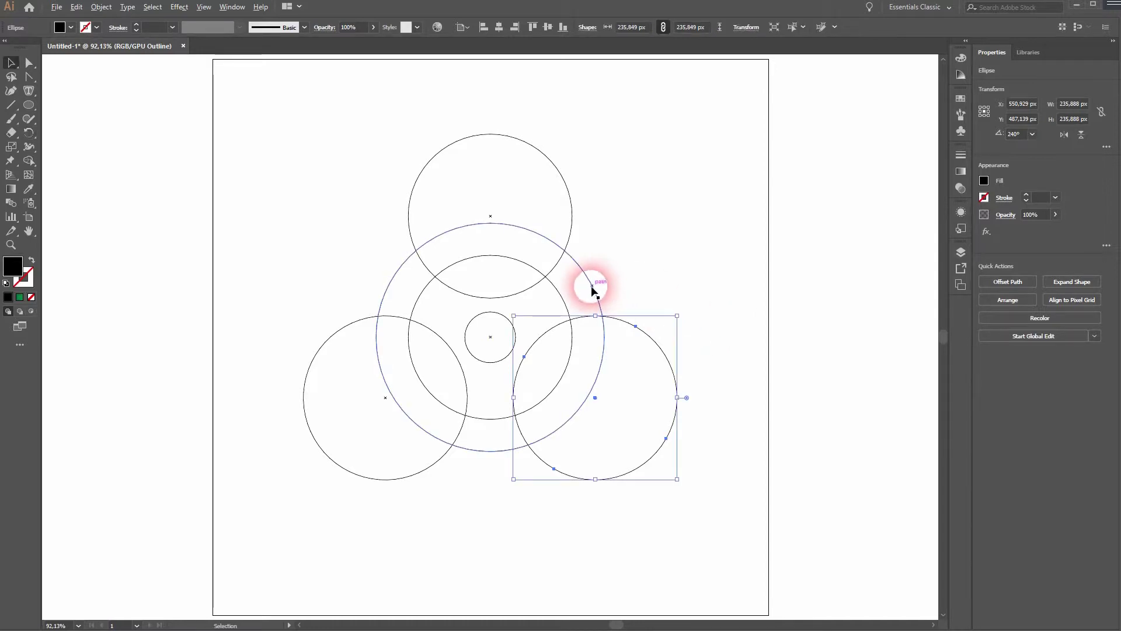
drag(591, 286, 851, 176)
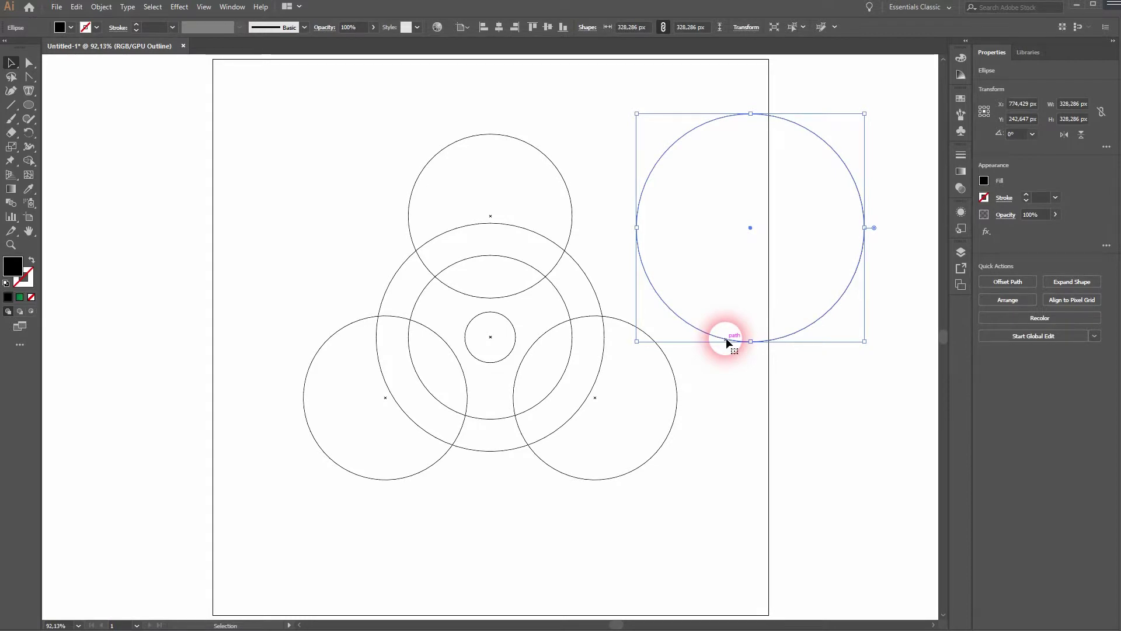
drag(727, 343, 468, 321)
drag(491, 91, 497, 133)
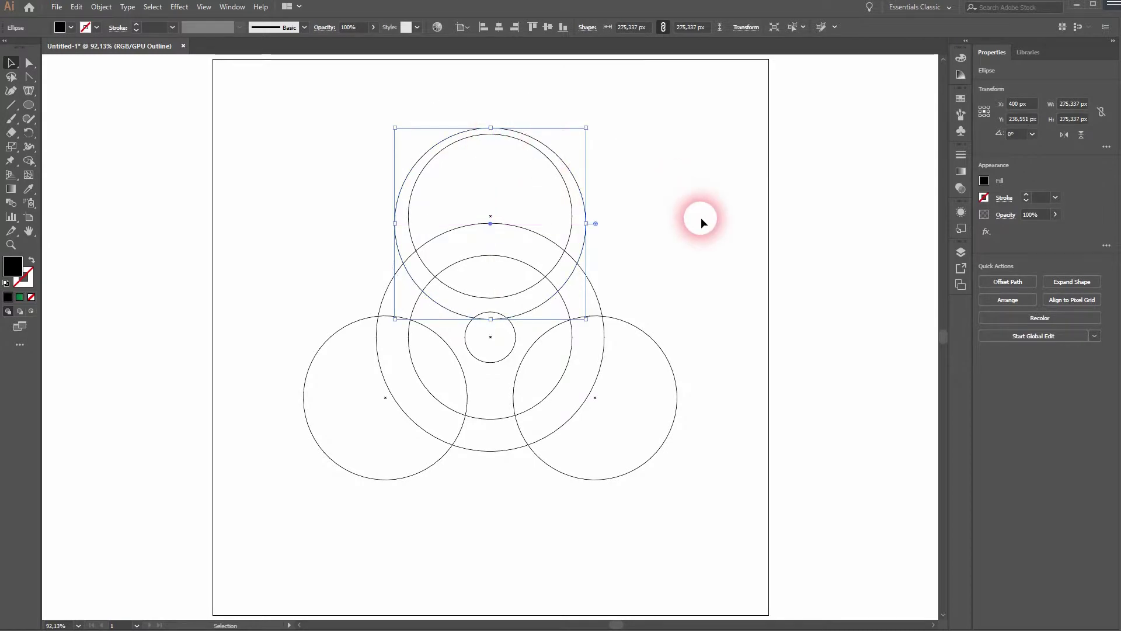
key(ctrl+z)
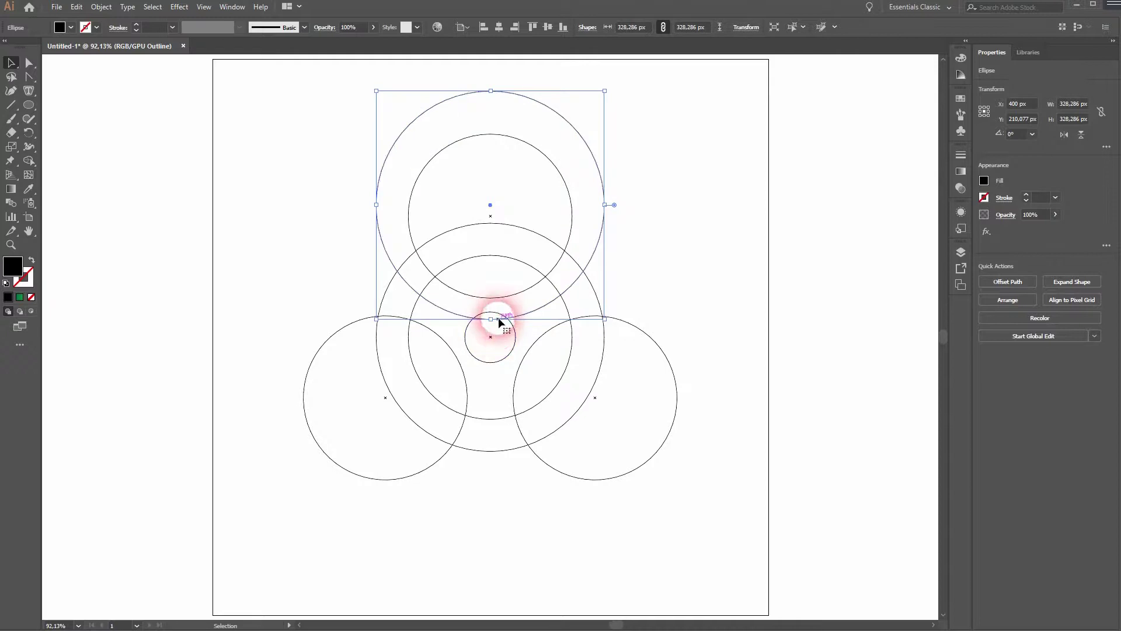
drag(499, 321, 498, 334)
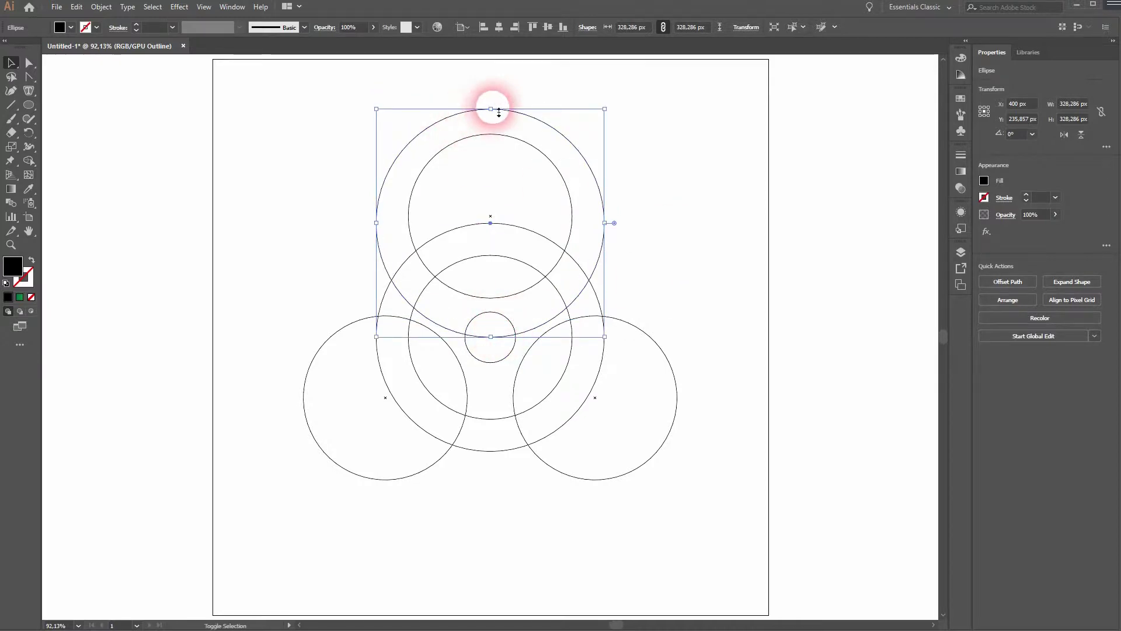
drag(491, 109, 496, 133)
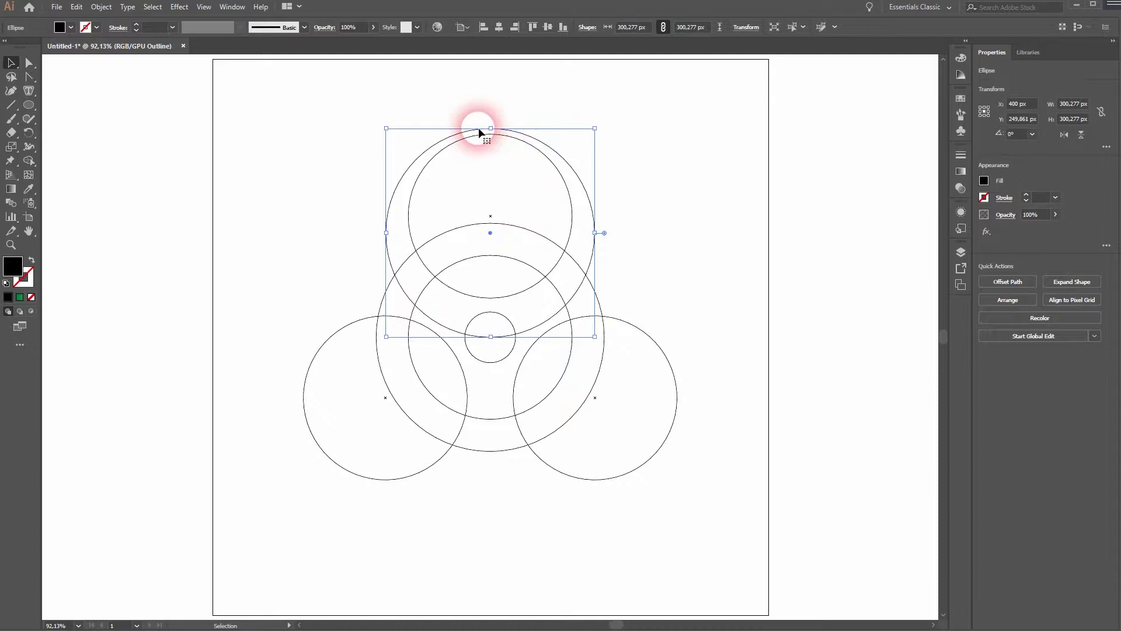
- Add copies of the 300.277 px circle rotated 120° and 240° around the centre, then deselect
click(28, 132)
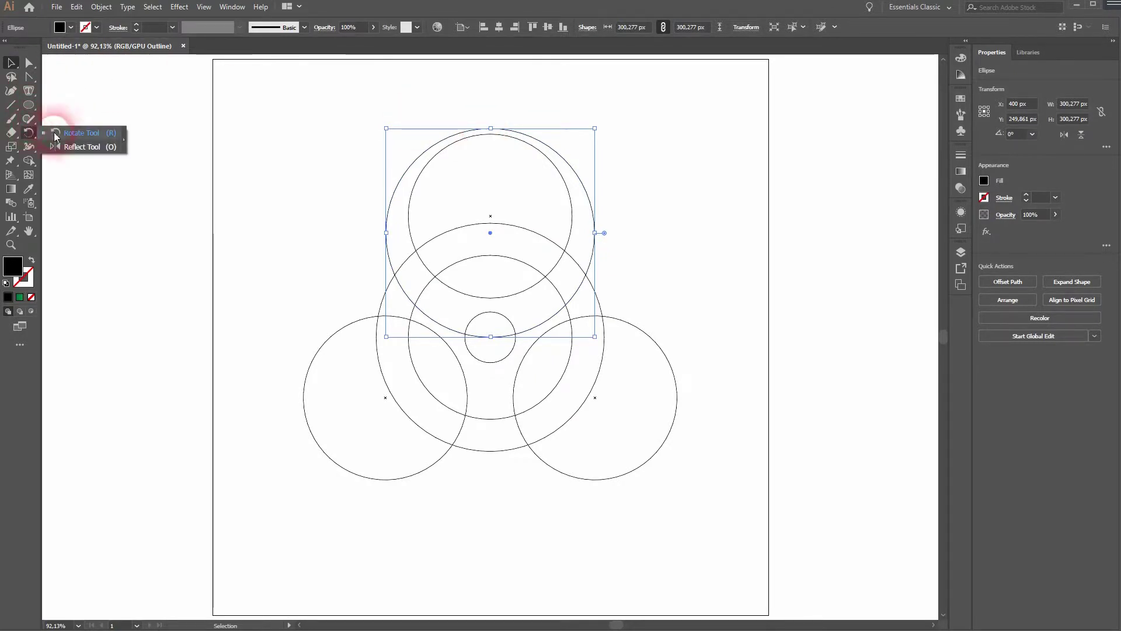
alt+click(490, 338)
click(748, 256)
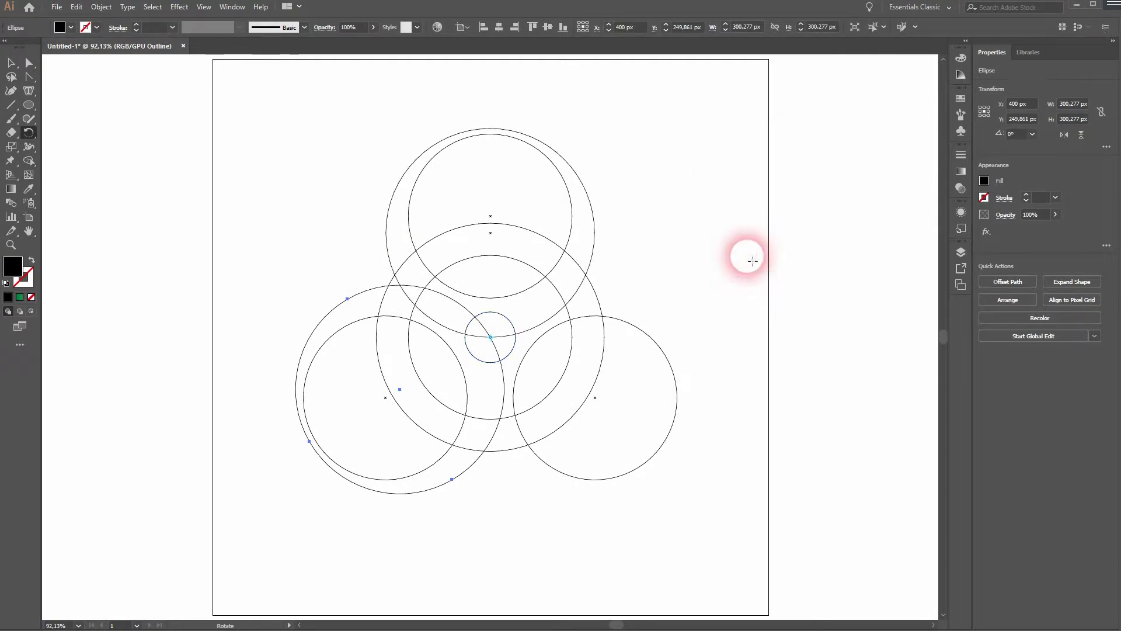
key(ctrl+d)
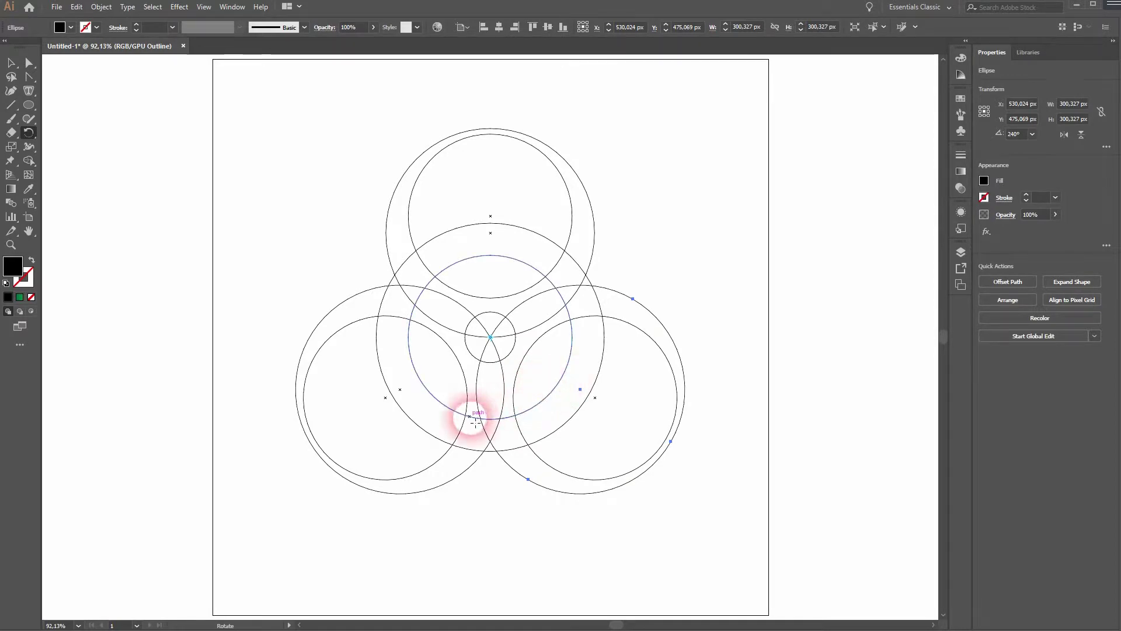
key(v)
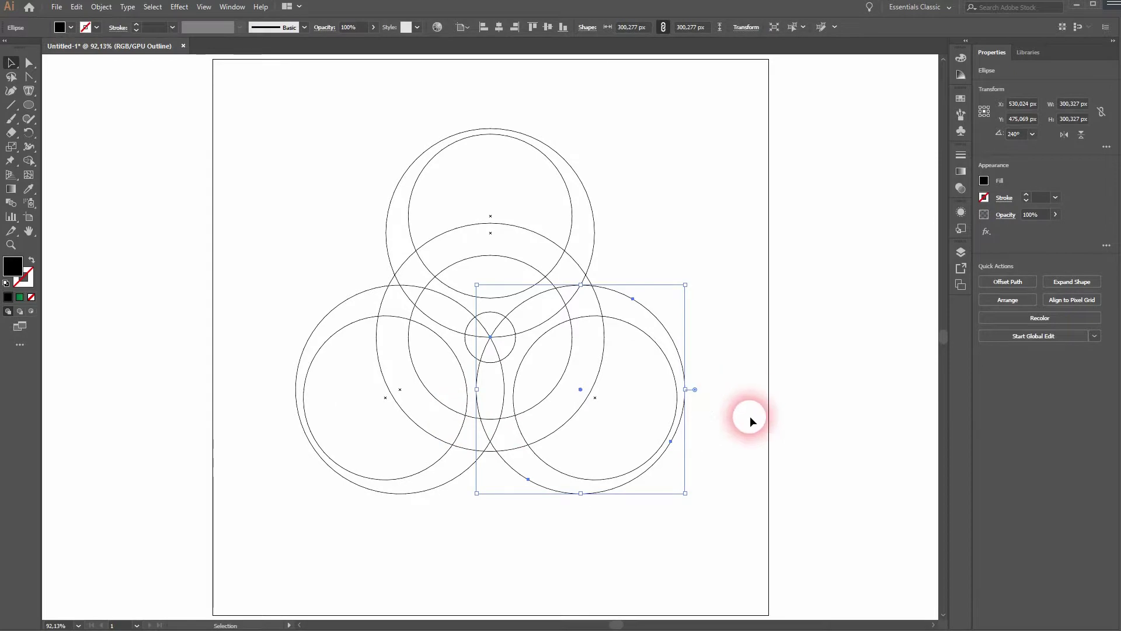
click(749, 418)
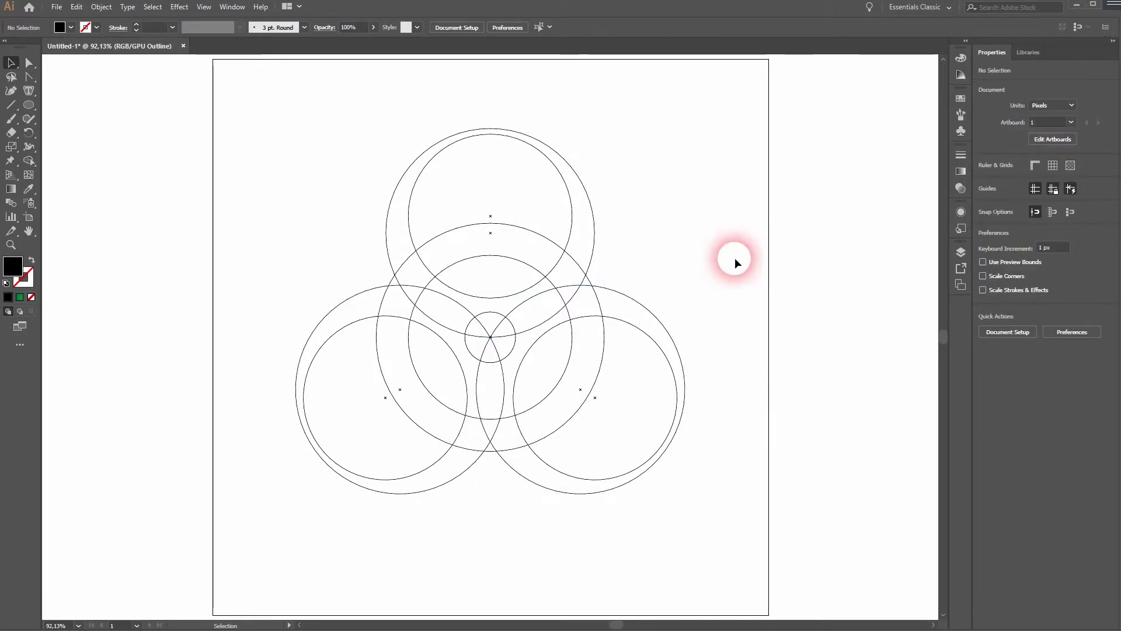
- Shrink the top inner circle to 213.773 px around its own centre
click(571, 225)
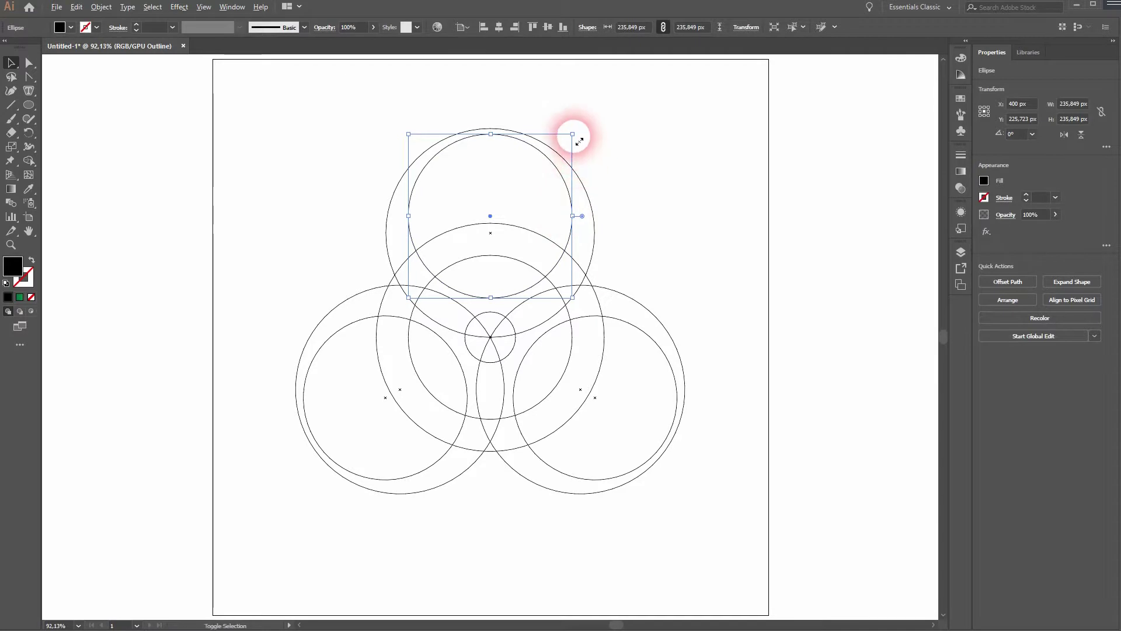
key(a)
key(v)
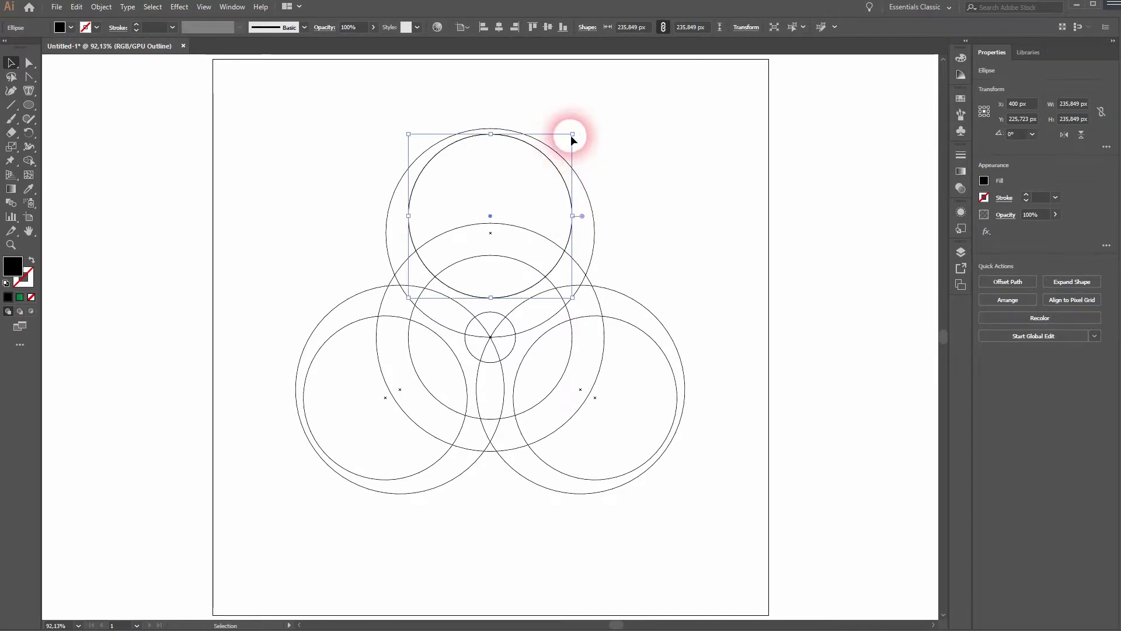
drag(572, 134, 570, 148)
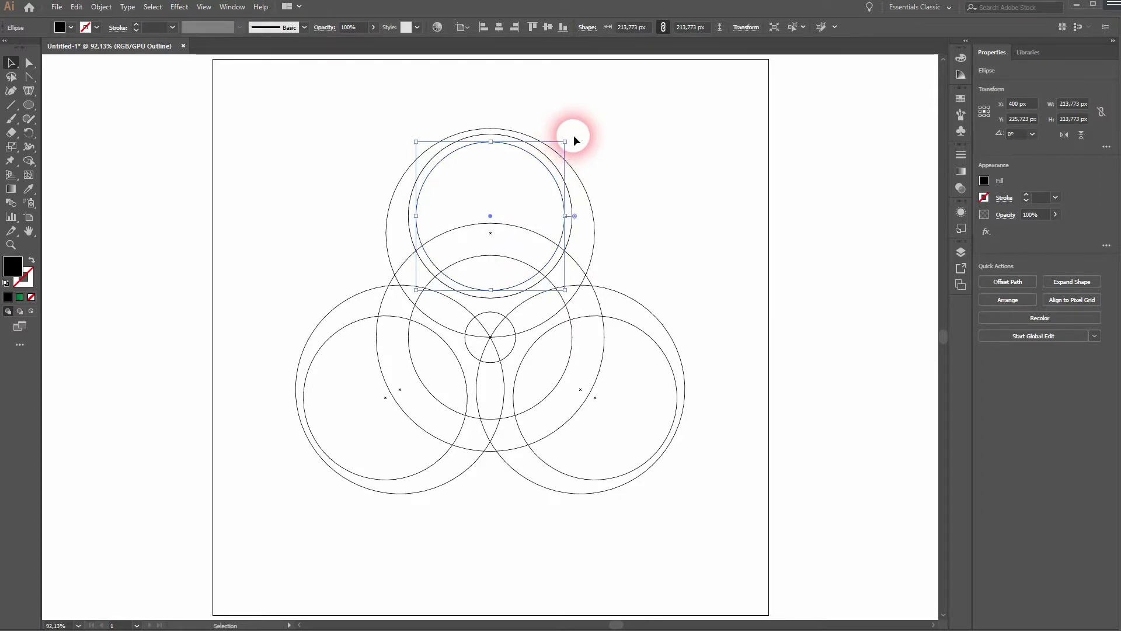
- Add copies of the inner circle rotated 120° and 240° inside the lower circles
click(29, 133)
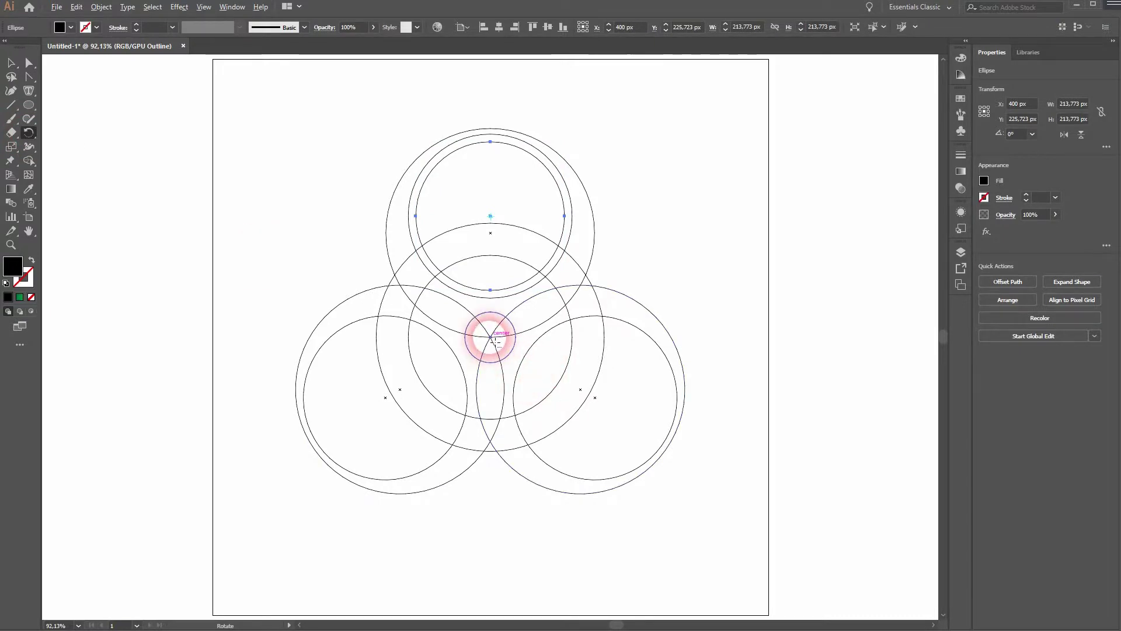
alt+click(491, 337)
click(736, 257)
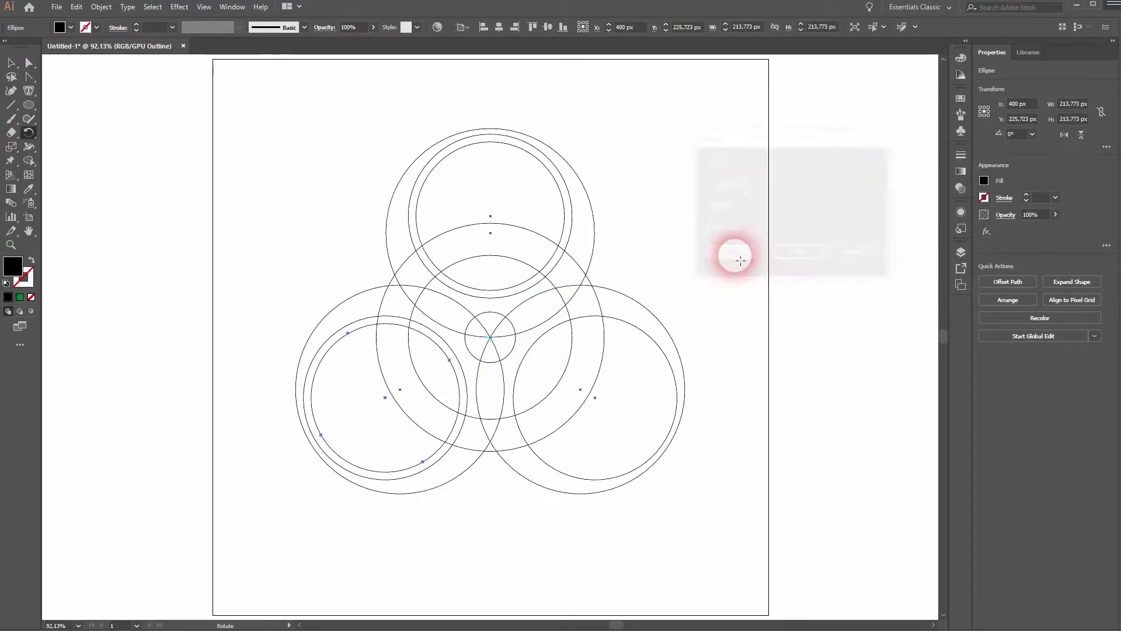
key(ctrl+d)
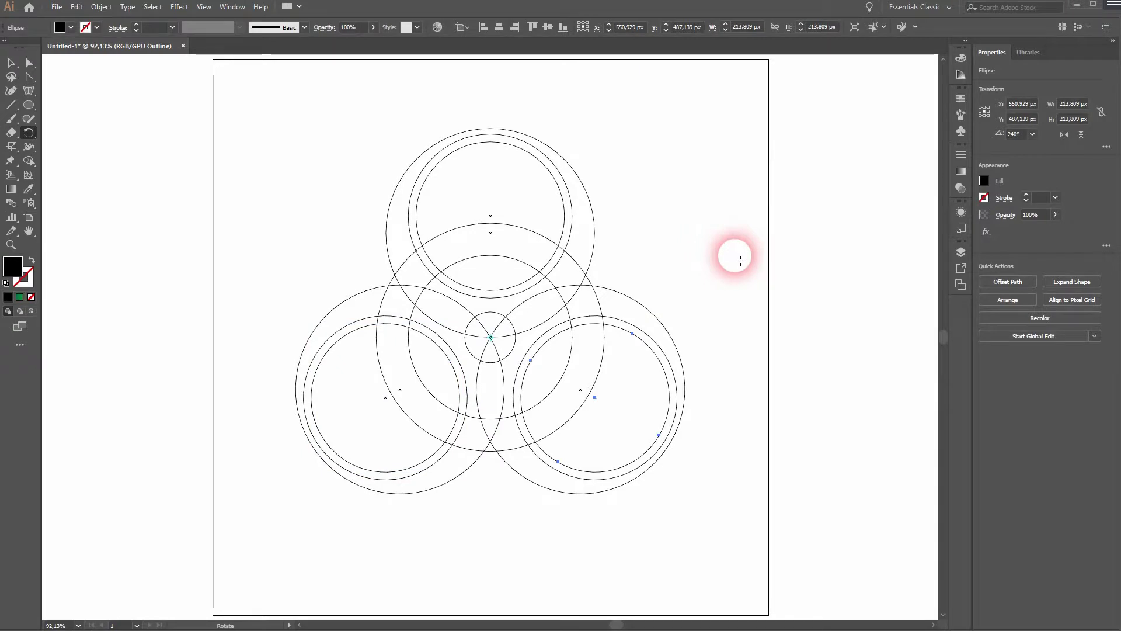
- Draw a thin 6.516 × 72.032 px bar rising from the centre point
click(28, 106)
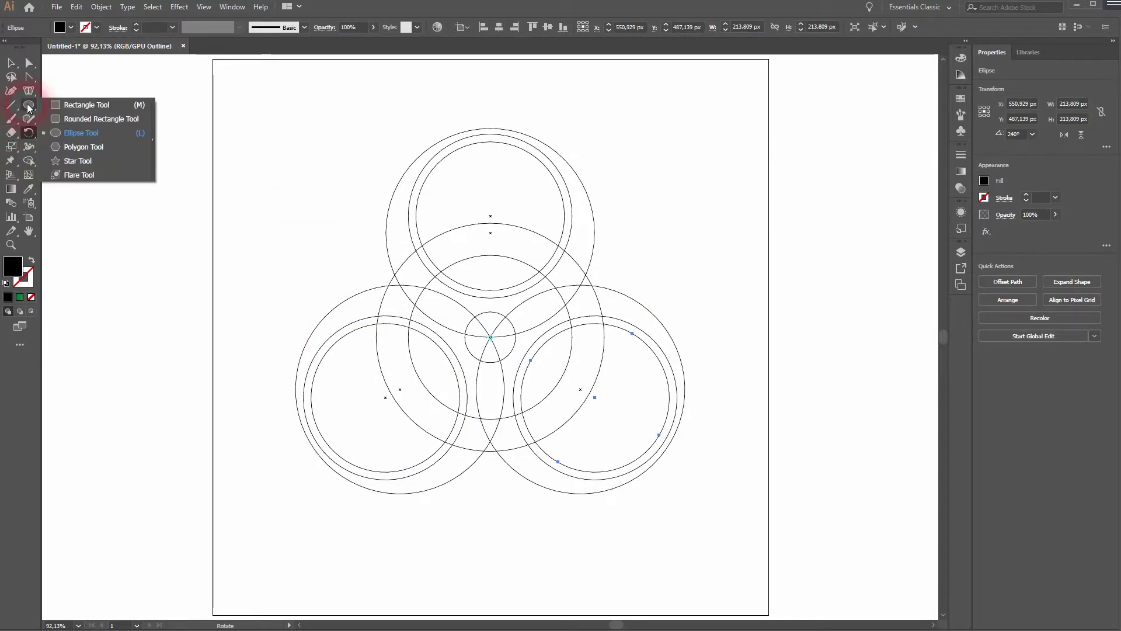
click(87, 106)
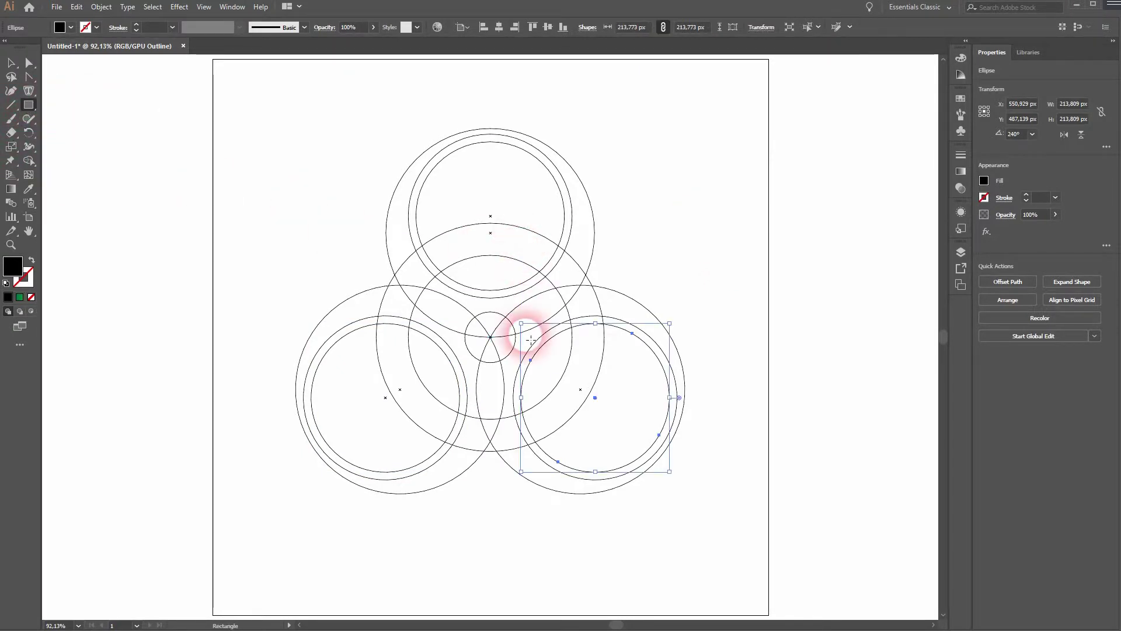
scroll(501, 347, up, 3)
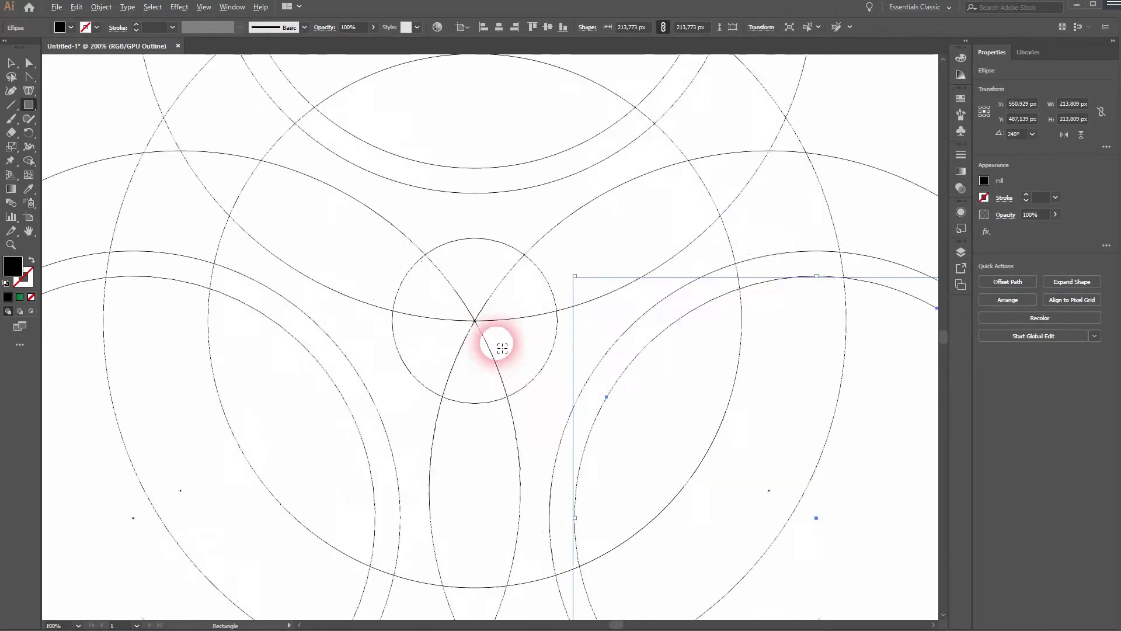
scroll(502, 348, up, 2)
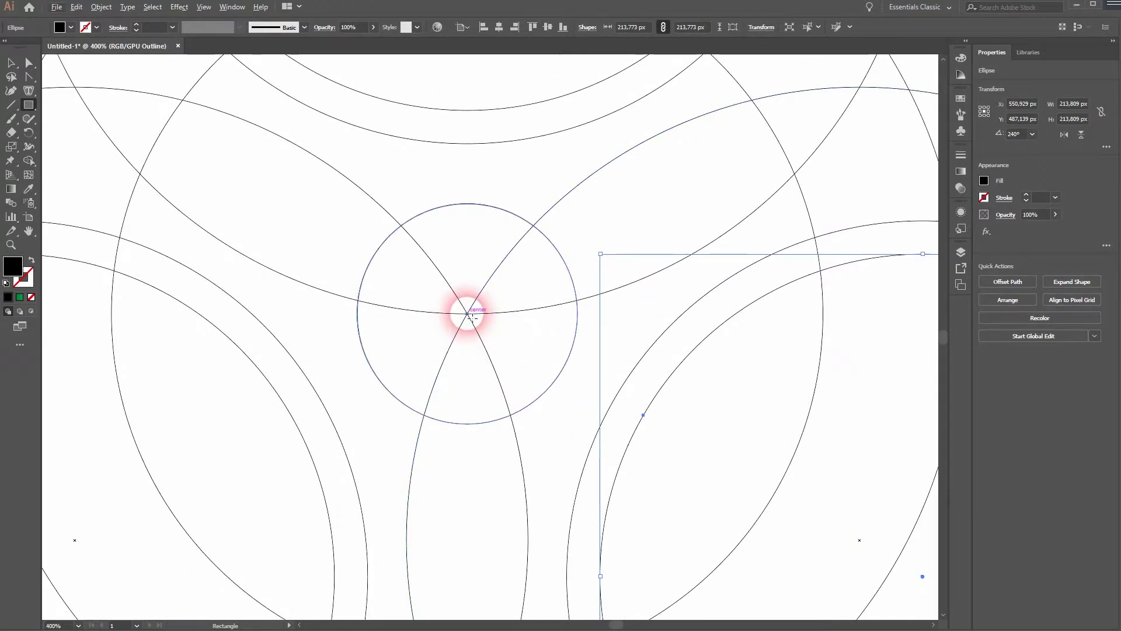
drag(469, 315, 478, 199)
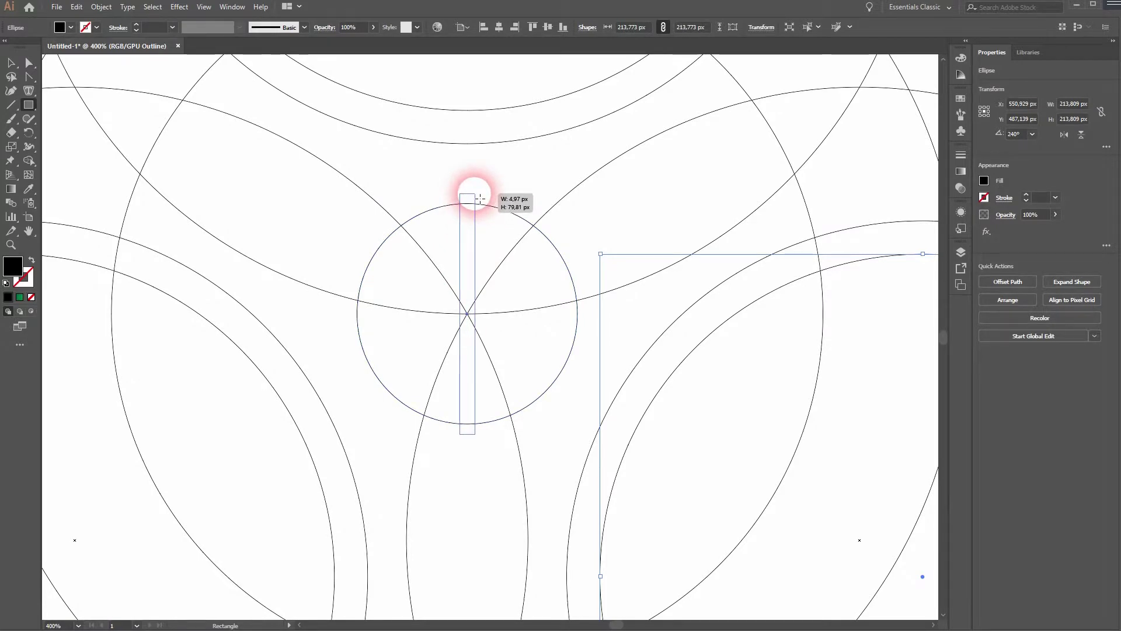
drag(479, 199, 482, 101)
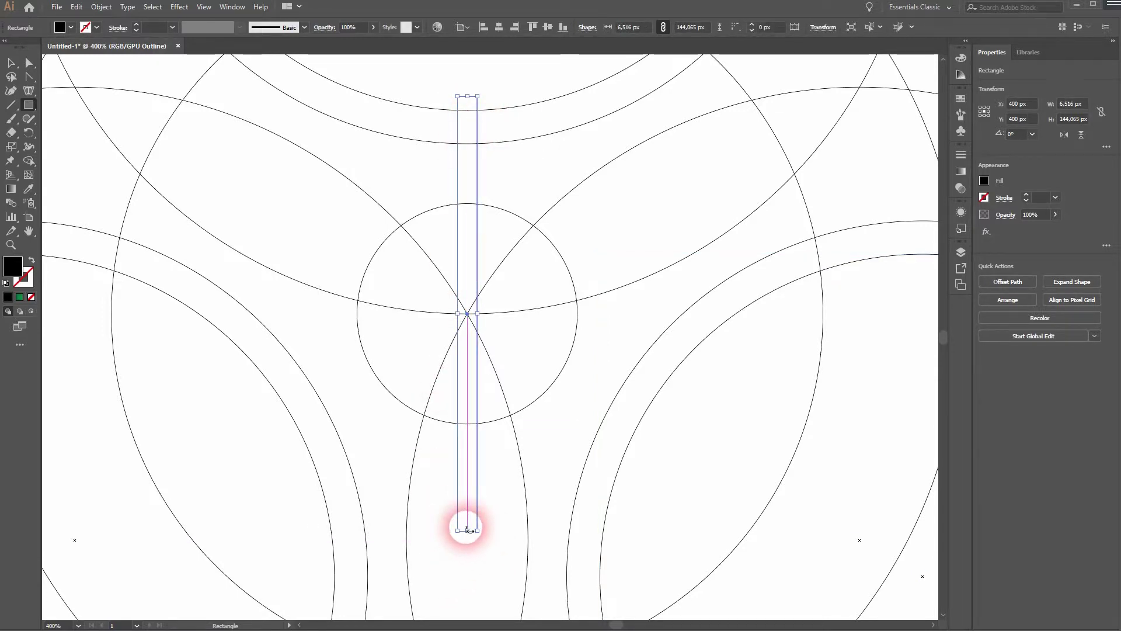
drag(468, 529, 473, 316)
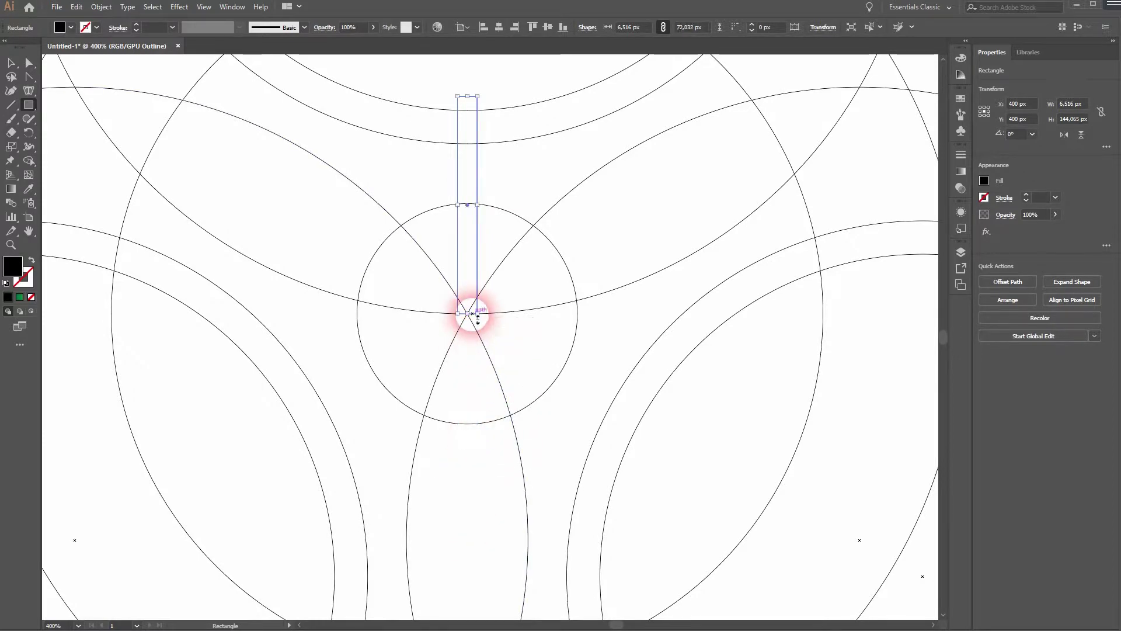
- Add two copies of the bar rotated 120° and 240° around its base
click(28, 163)
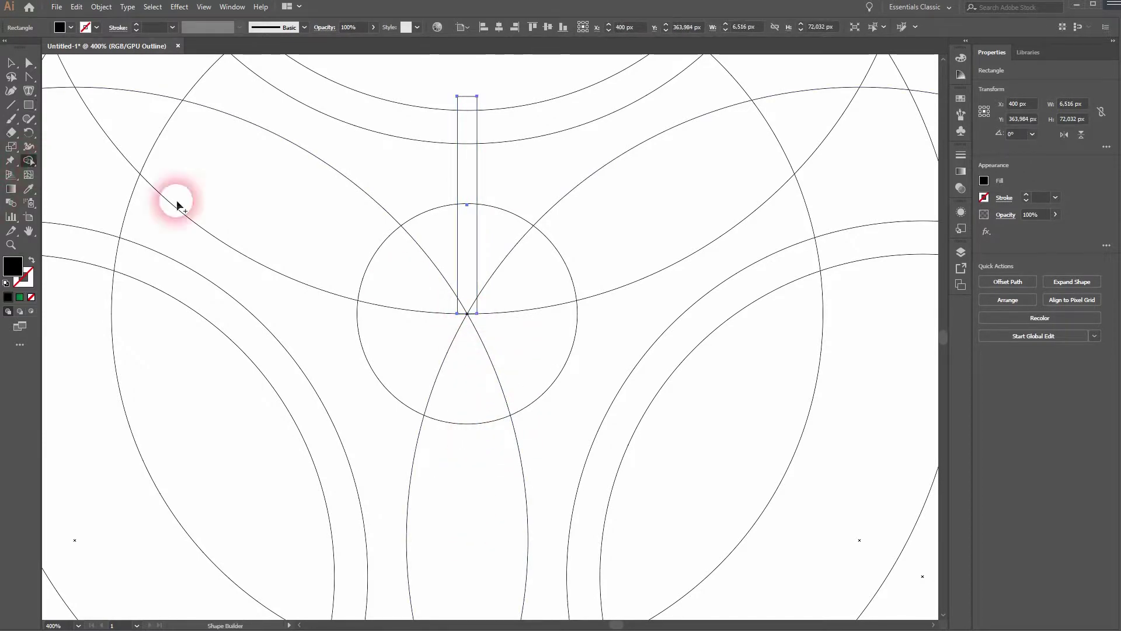
click(33, 134)
click(467, 316)
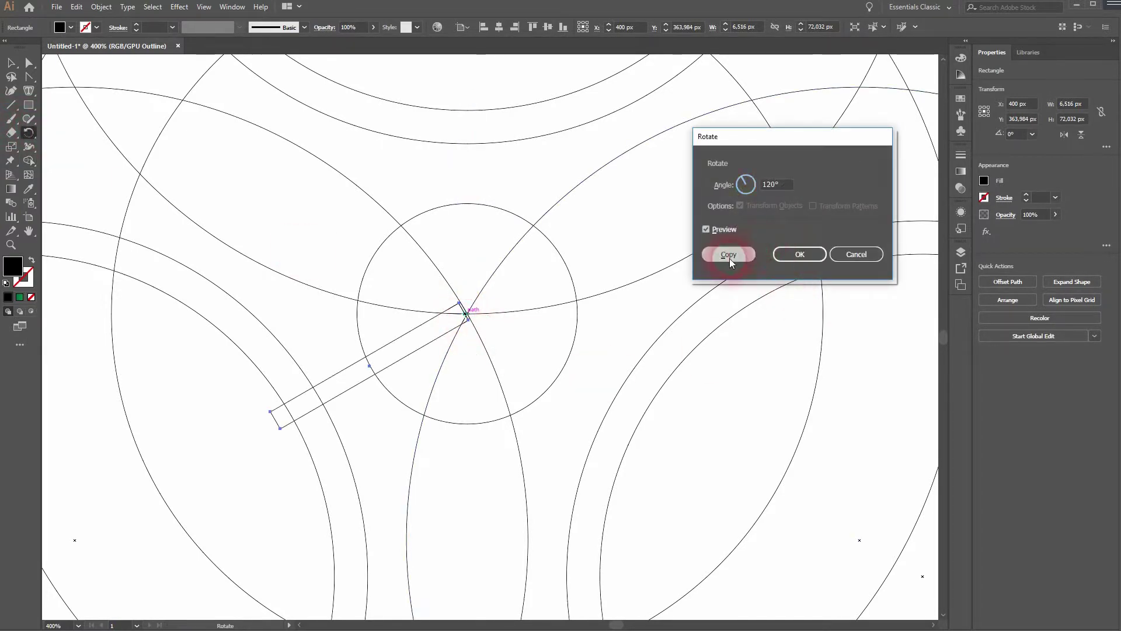
click(727, 258)
key(ctrl+d)
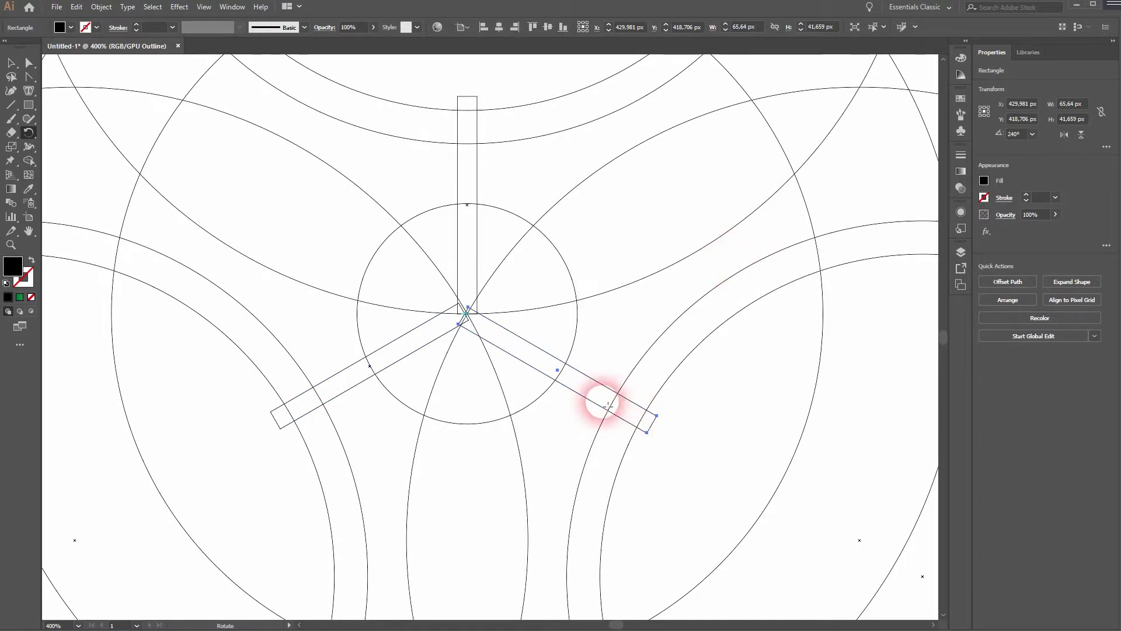
click(11, 63)
scroll(459, 318, down, 5)
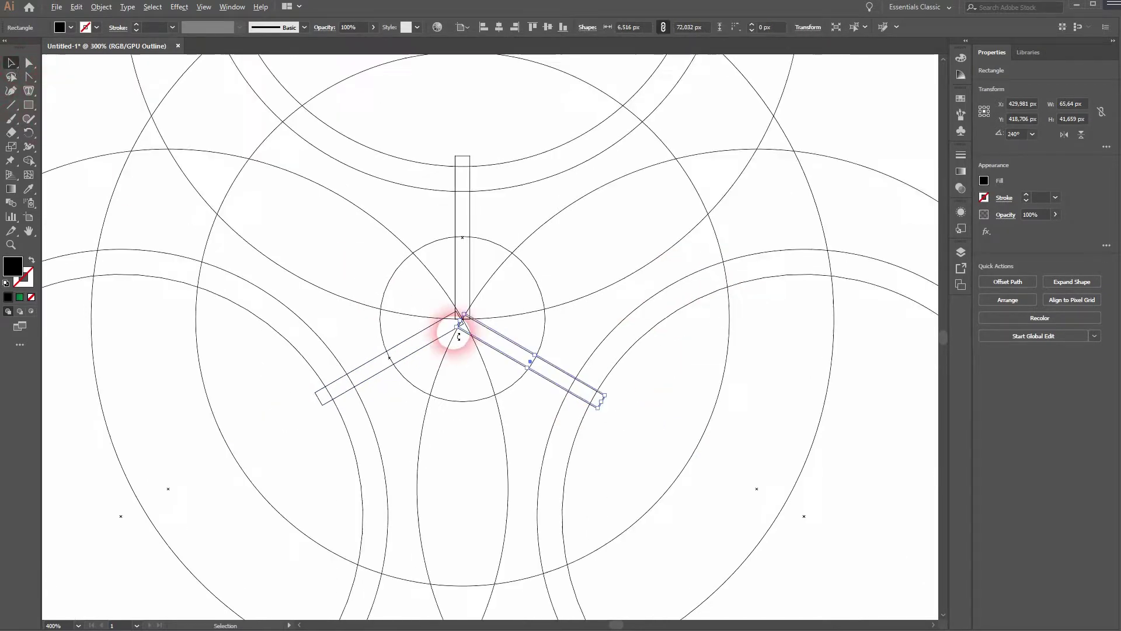
- Draw a 25.742 × 52.645 px rectangle across the top ring's highest point
scroll(500, 396, up, 3)
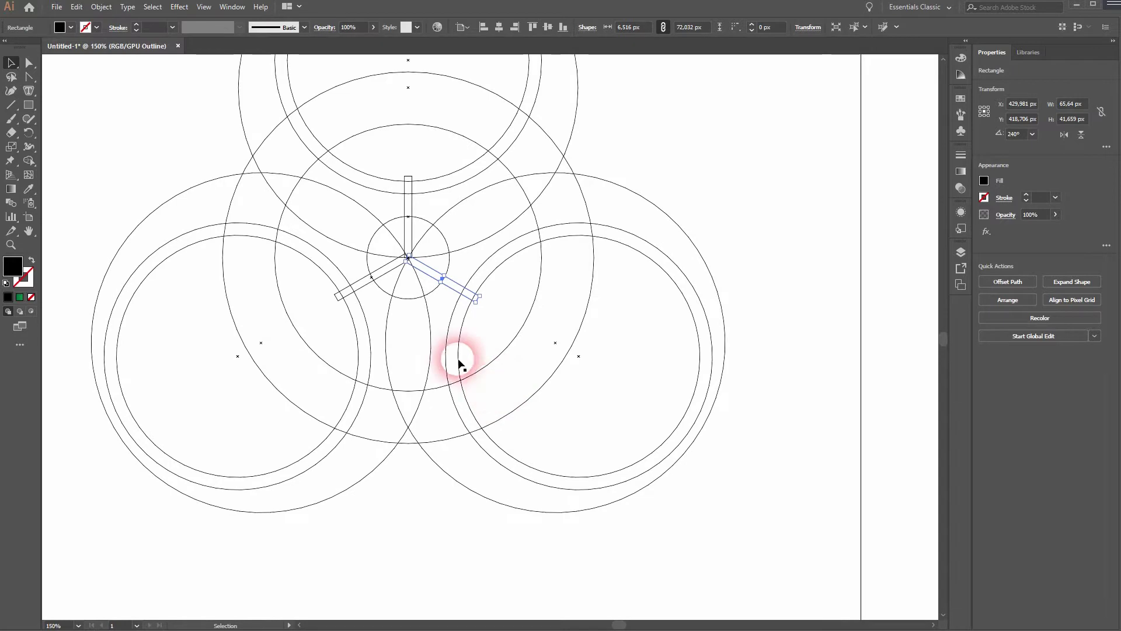
scroll(458, 374, up, 2)
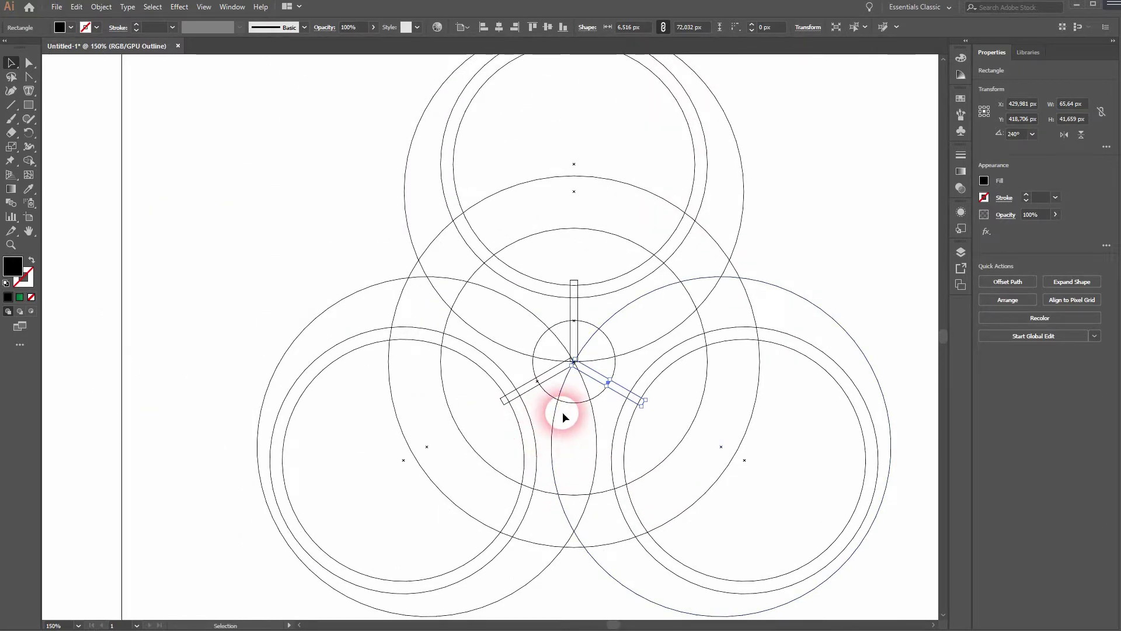
drag(638, 232, 630, 368)
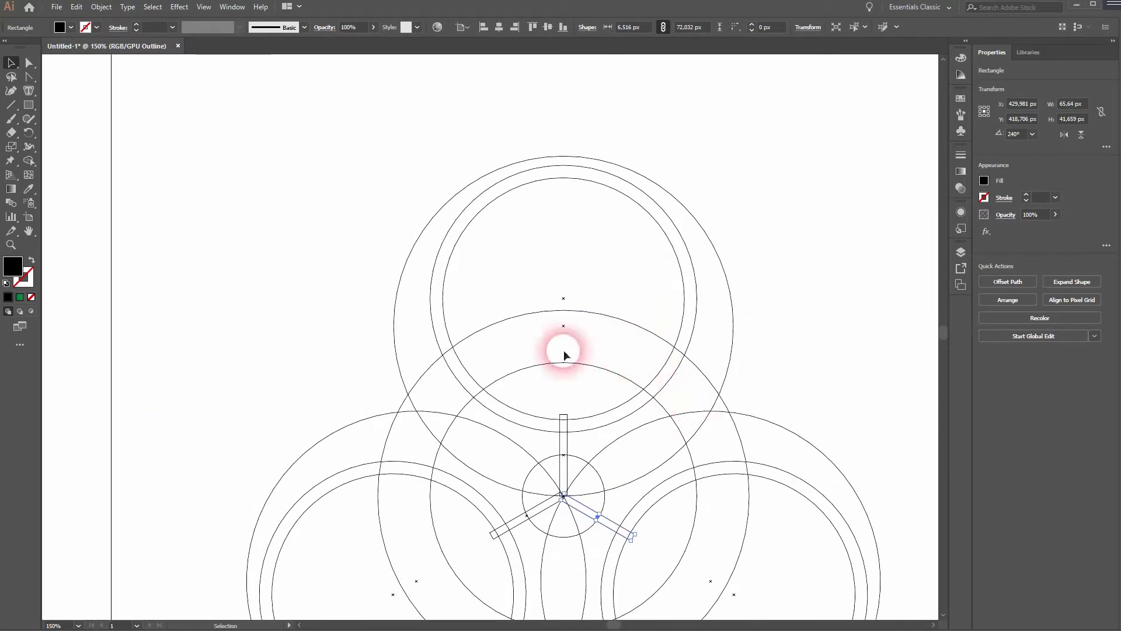
drag(33, 107, 90, 107)
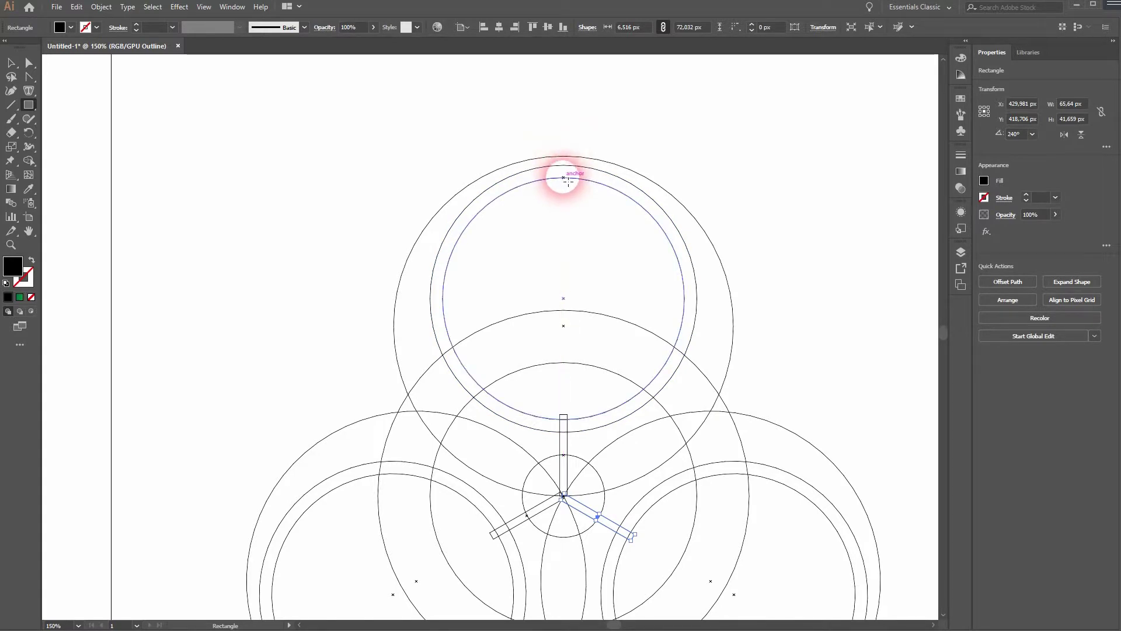
drag(563, 172, 587, 150)
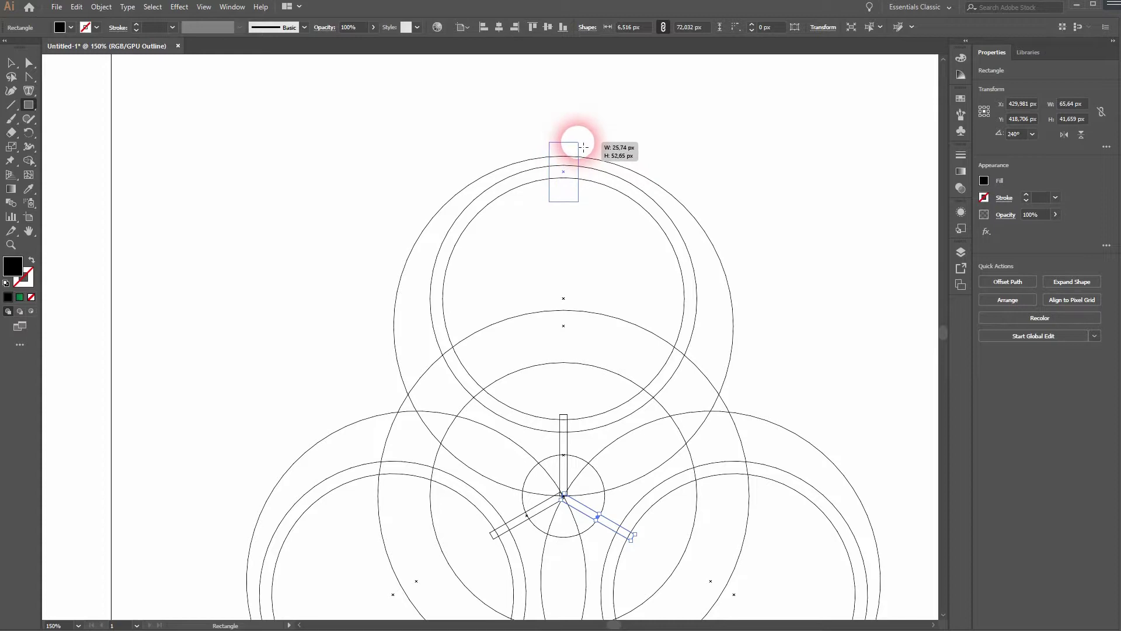
drag(583, 148, 583, 148)
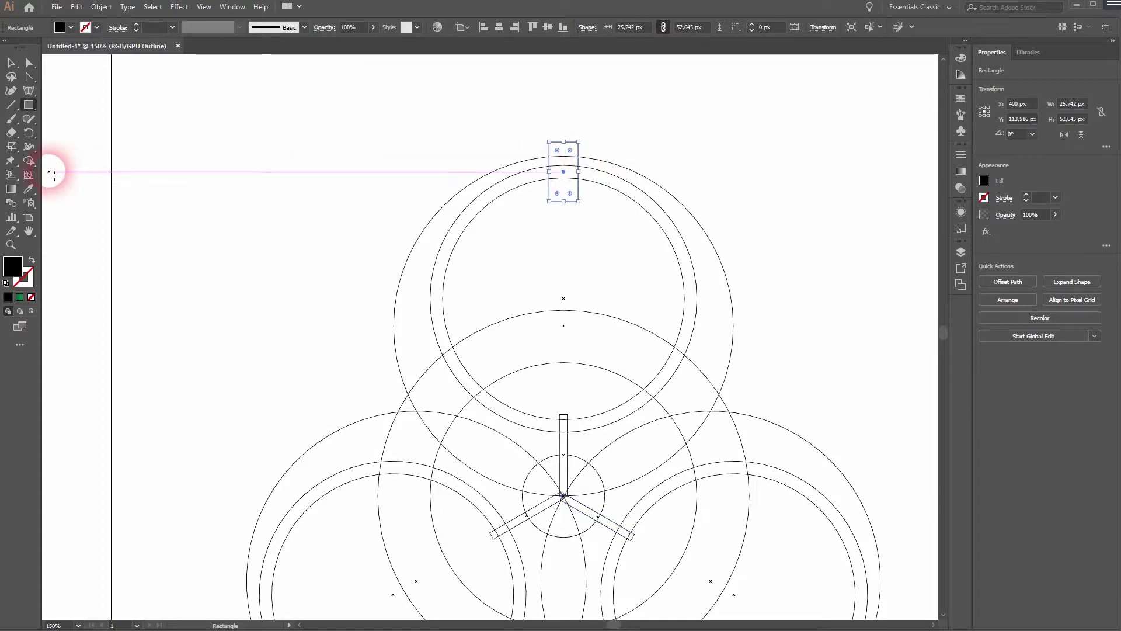
- Add 120° rotated copies of the rectangle on the lower rings and fit the artboard in view
click(28, 133)
scroll(583, 500, up, 7)
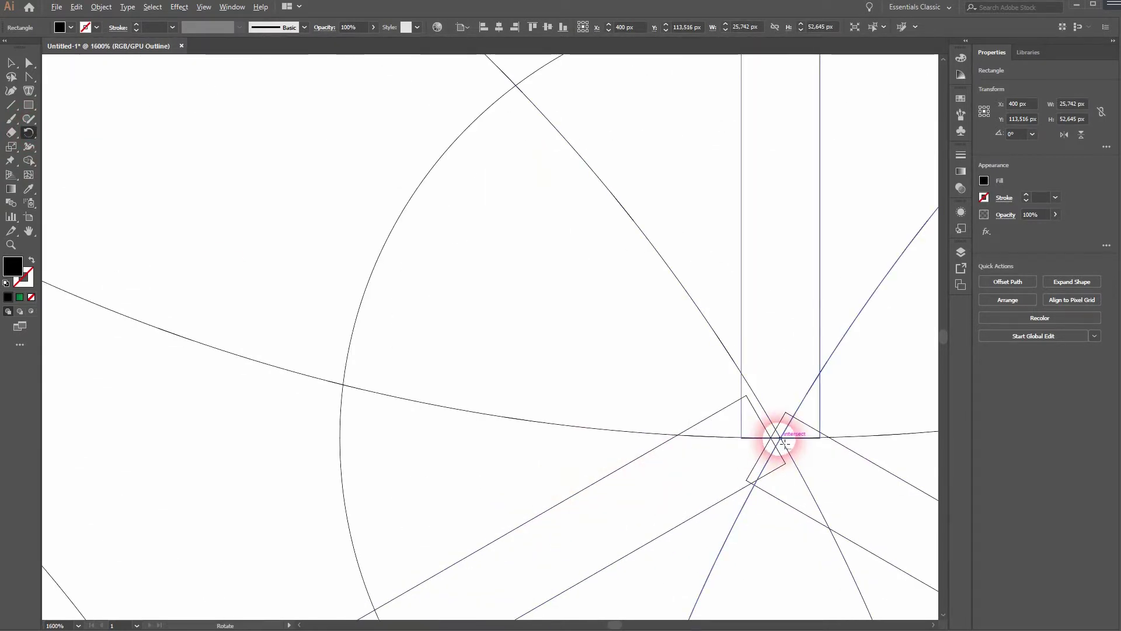
alt+click(781, 442)
click(739, 255)
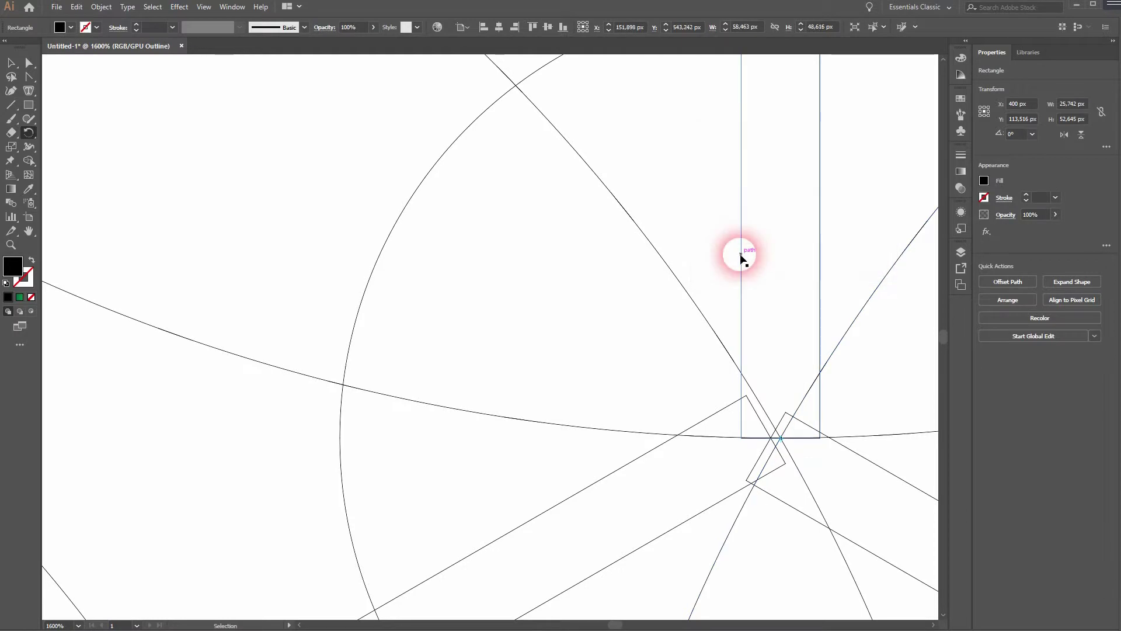
key(ctrl+0)
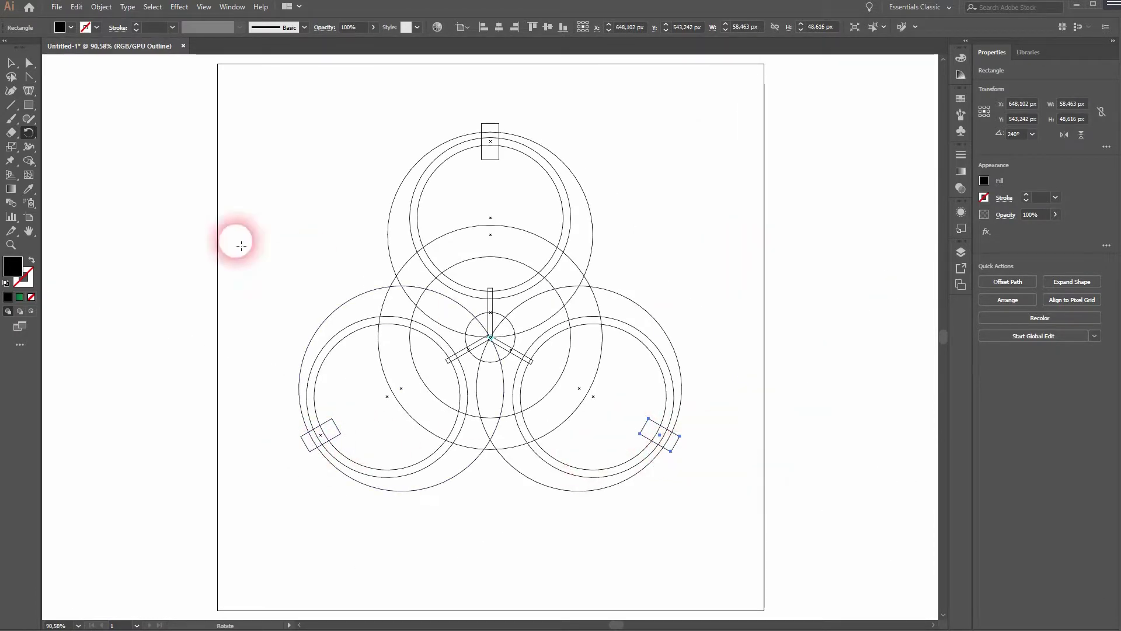
click(11, 63)
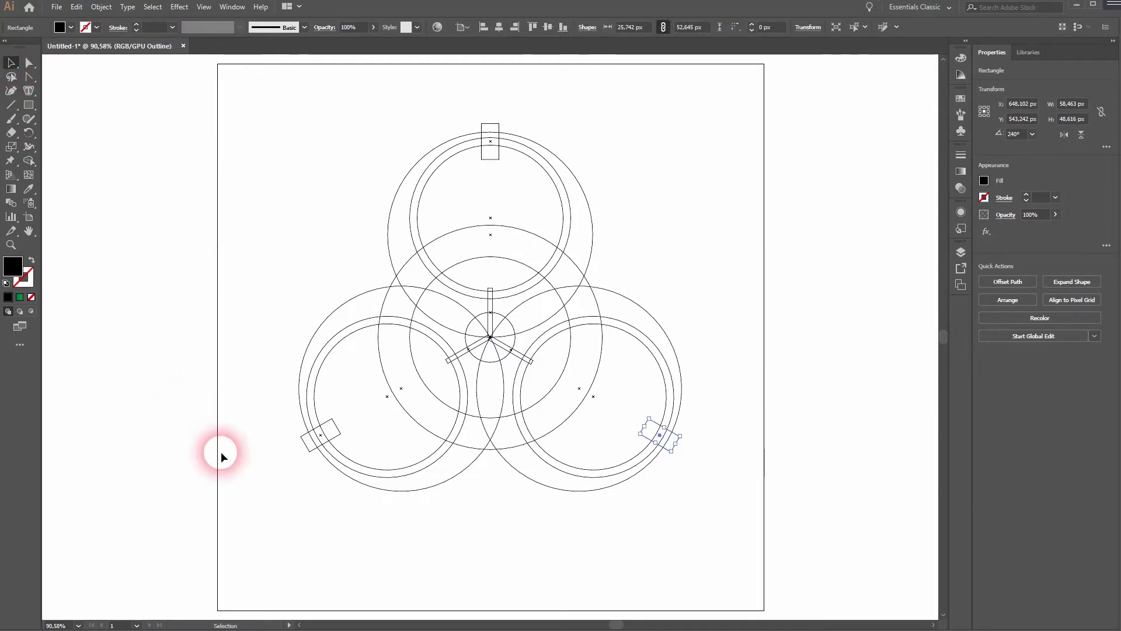
- Select every path of the drawing for Shape Builder and zoom into the centre junction
click(299, 530)
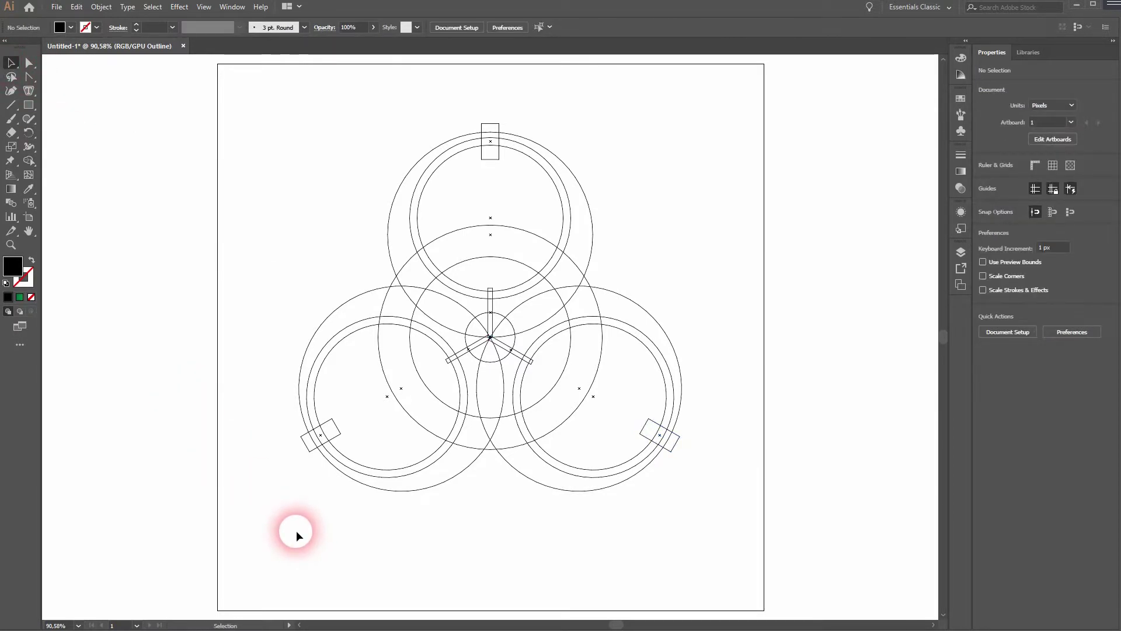
mouse_move(252, 531)
mouse_down()
mouse_move(447, 404)
mouse_move(709, 100)
mouse_move(700, 88)
mouse_up()
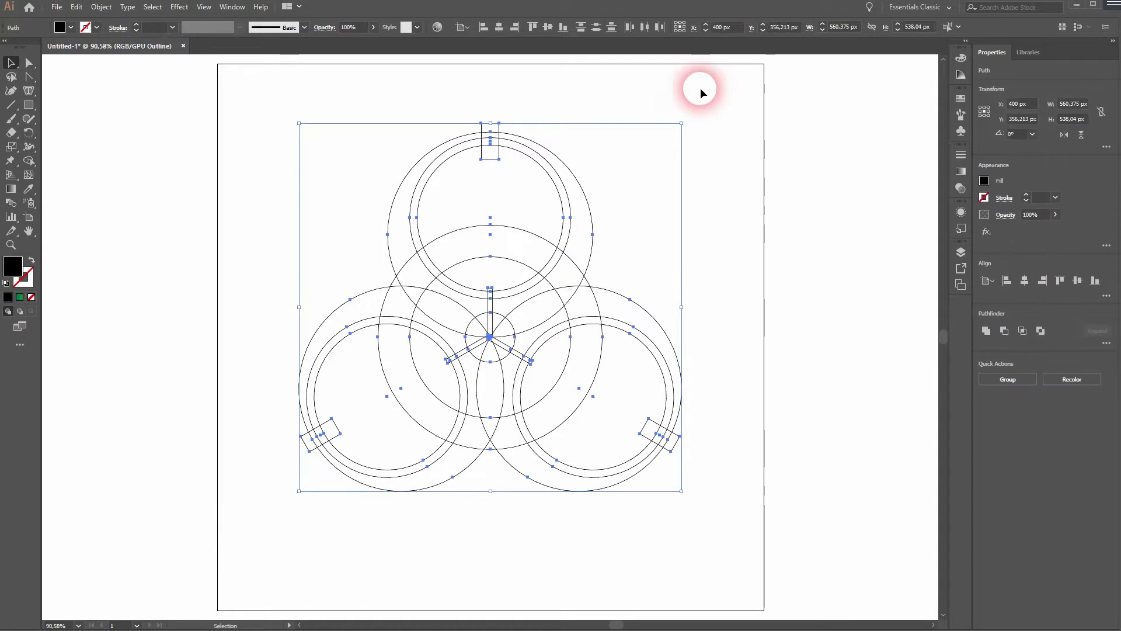
drag(29, 161, 82, 156)
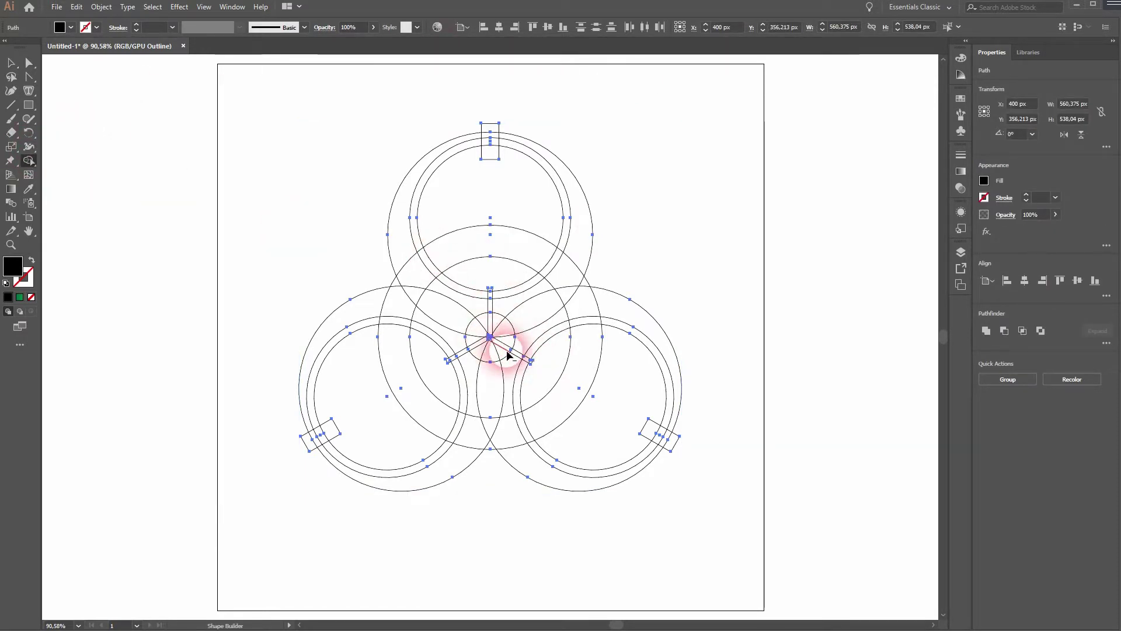
scroll(508, 350, up, 5)
drag(438, 318, 648, 452)
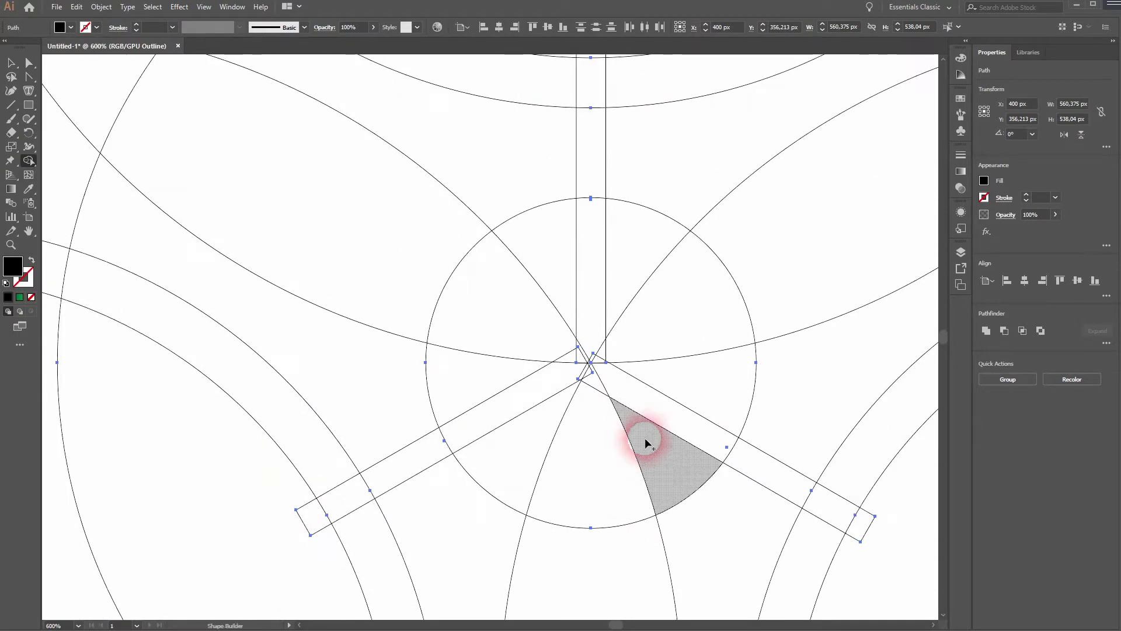
- Merge the wedge regions, centre circle, upper stem and top lens into one shape
mouse_move(515, 445)
mouse_down()
mouse_move(625, 454)
mouse_move(653, 290)
mouse_move(503, 345)
mouse_move(556, 432)
mouse_move(592, 388)
mouse_move(583, 358)
mouse_move(601, 362)
mouse_move(584, 383)
mouse_move(579, 355)
mouse_move(602, 384)
mouse_move(655, 393)
mouse_up()
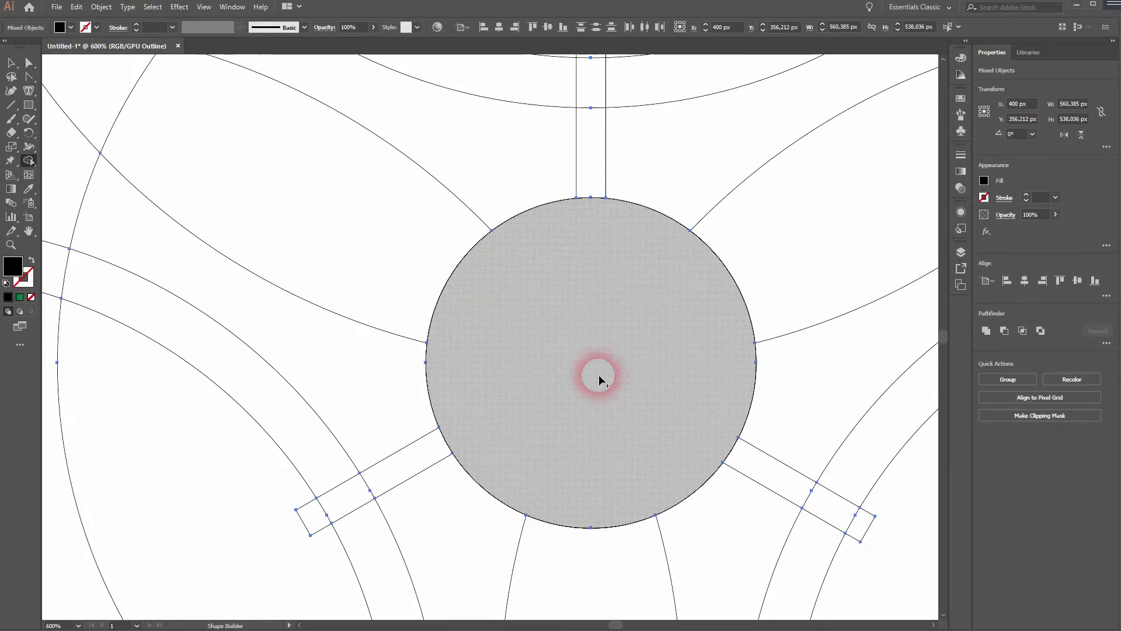
mouse_move(613, 290)
mouse_down()
mouse_move(581, 475)
mouse_move(554, 384)
mouse_move(551, 301)
mouse_up()
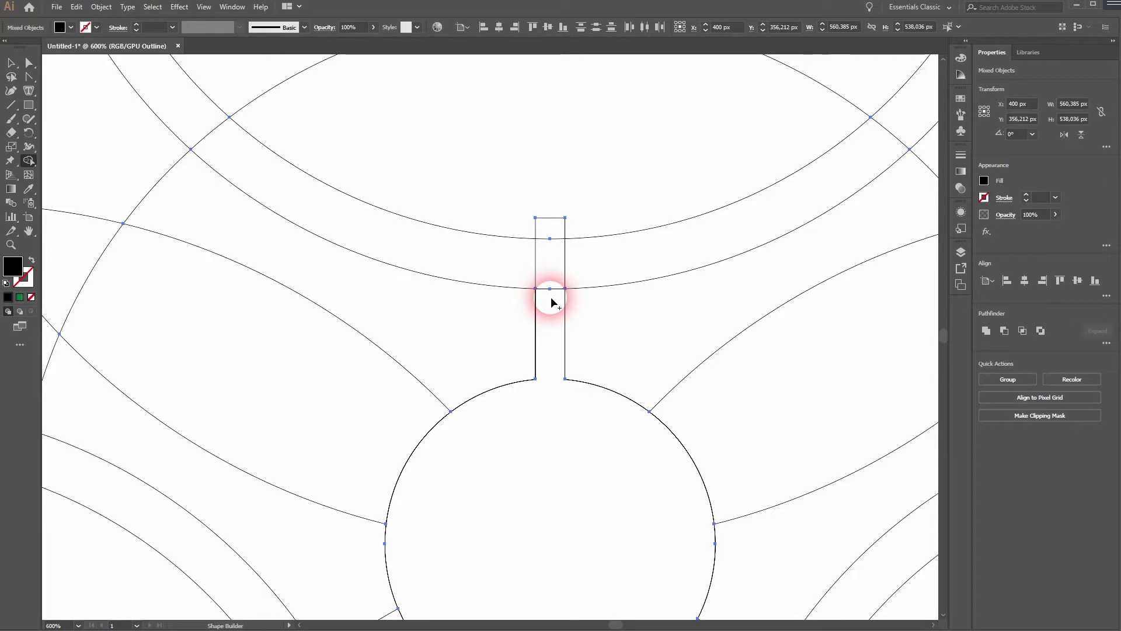
mouse_move(551, 296)
mouse_down()
mouse_move(550, 203)
mouse_move(513, 361)
mouse_move(521, 323)
mouse_move(494, 70)
mouse_move(603, 458)
mouse_move(534, 444)
mouse_move(454, 270)
mouse_move(504, 280)
mouse_move(489, 287)
mouse_move(654, 396)
mouse_move(430, 299)
mouse_move(444, 266)
mouse_move(713, 191)
mouse_move(563, 205)
mouse_move(390, 304)
mouse_move(559, 255)
mouse_move(667, 197)
mouse_move(562, 473)
mouse_move(576, 435)
mouse_move(647, 391)
mouse_move(594, 344)
mouse_move(601, 427)
mouse_move(491, 413)
mouse_up()
scroll(611, 405, down, 4)
scroll(491, 413, down, 4)
scroll(445, 400, up, 1)
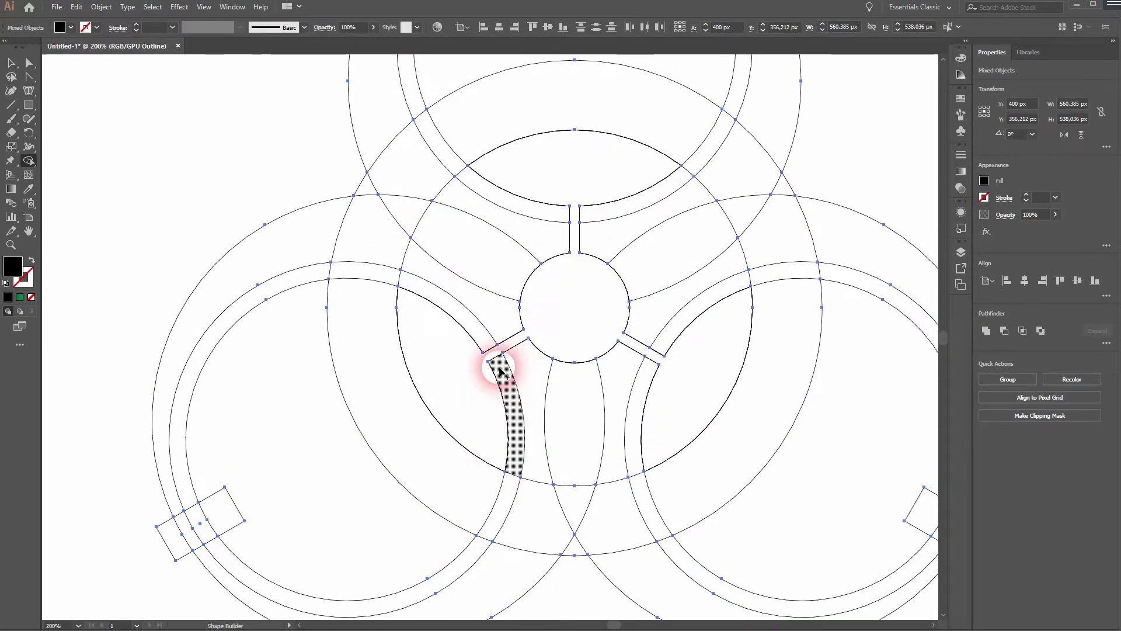
- Delete the bar pieces crossing the top ring to open a gap
scroll(541, 121, up, 5)
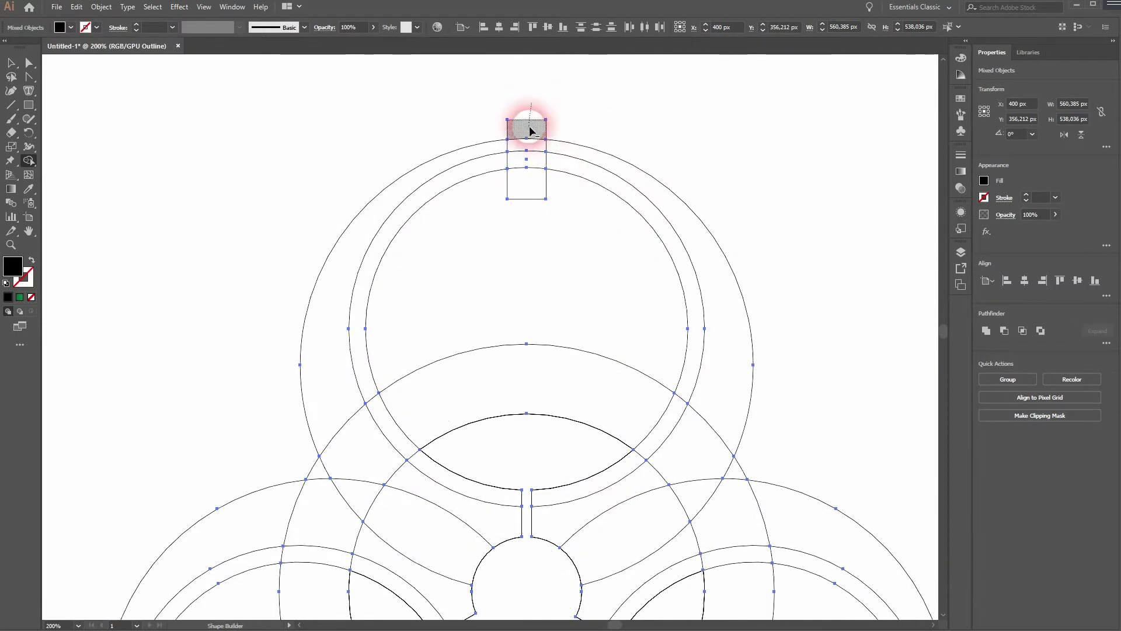
drag(529, 130, 520, 219)
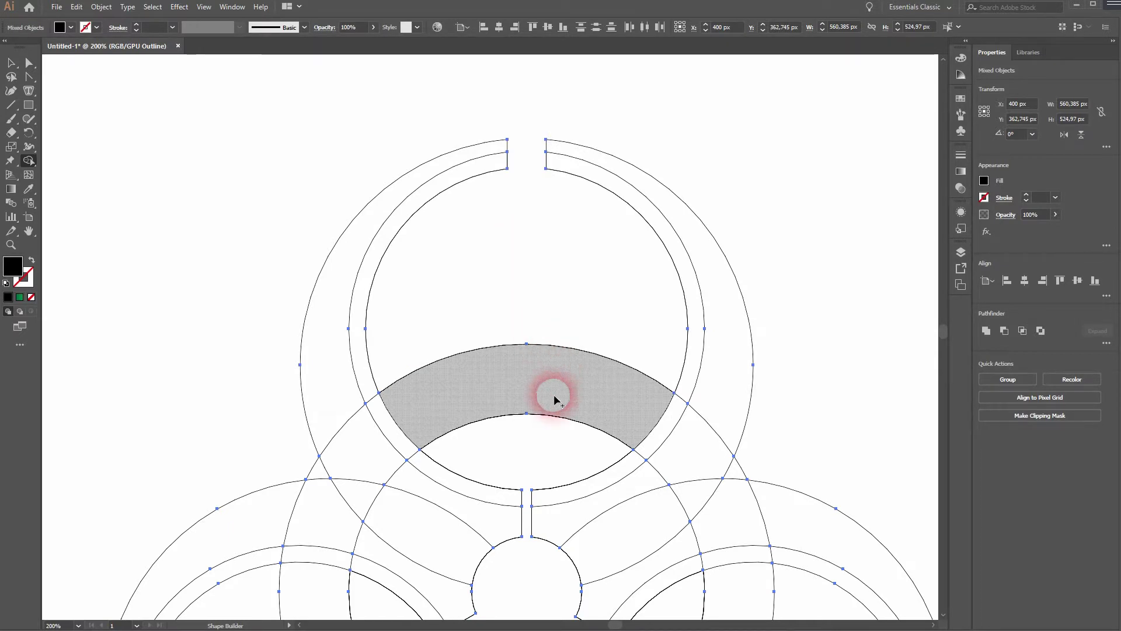
scroll(537, 461, down, 7)
scroll(513, 449, right, 5)
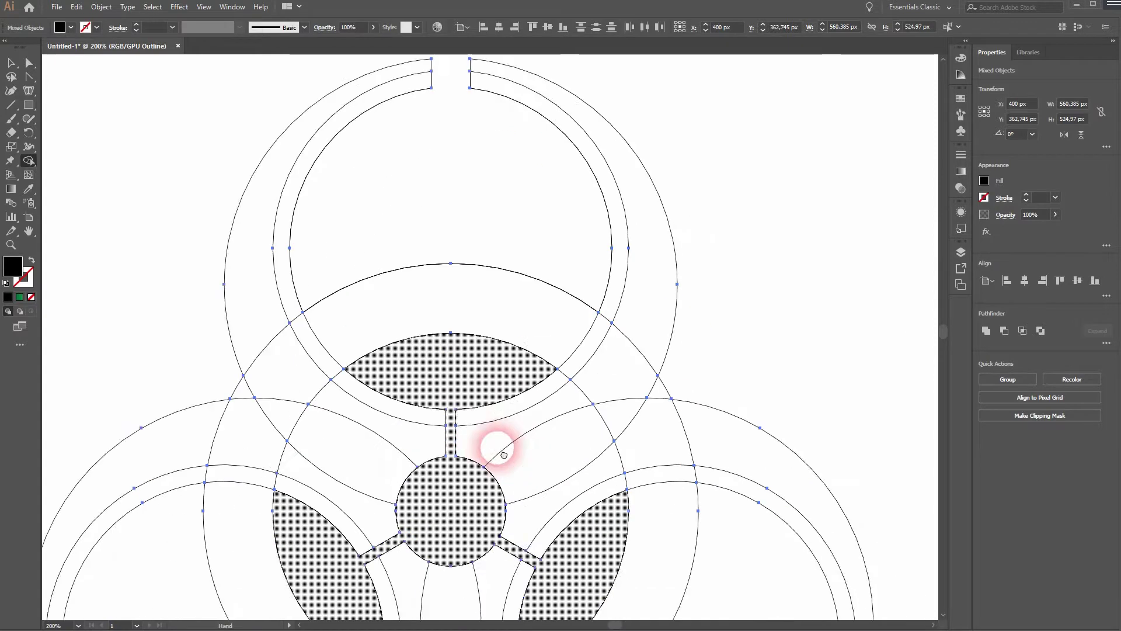
- Merge the lower-right regions and delete the bar pieces crossing the lower-left ring
drag(573, 387, 466, 413)
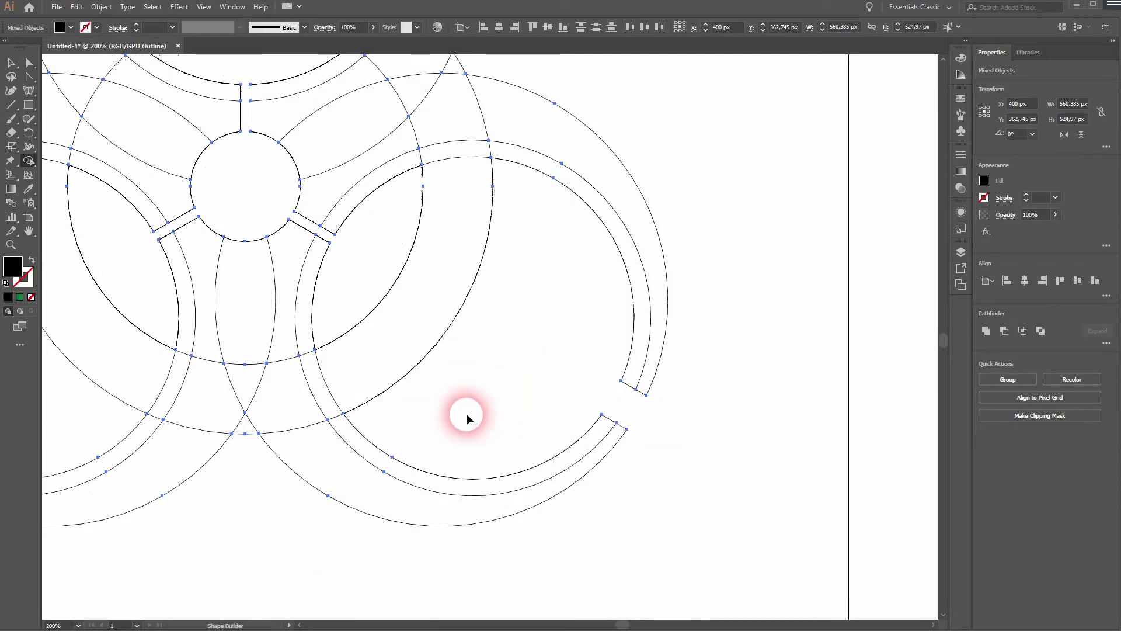
scroll(465, 413, left, 11)
scroll(465, 413, down, 2)
drag(460, 309, 540, 279)
alt+click(541, 279)
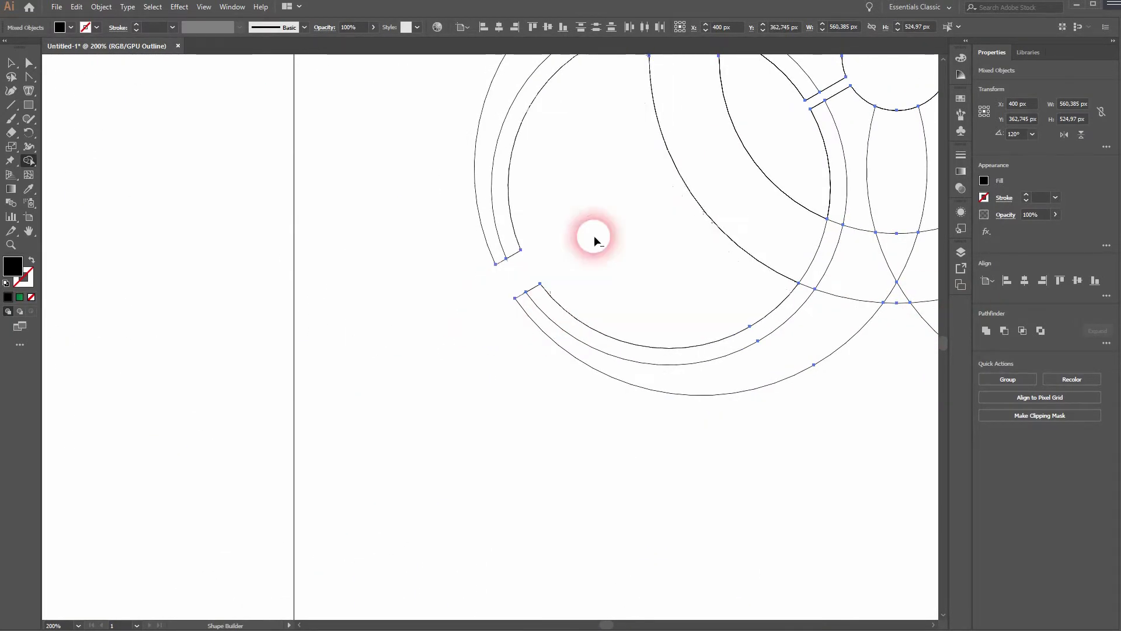
scroll(332, 396, up, 4)
scroll(333, 396, right, 6)
alt+scroll(412, 399, down, 3)
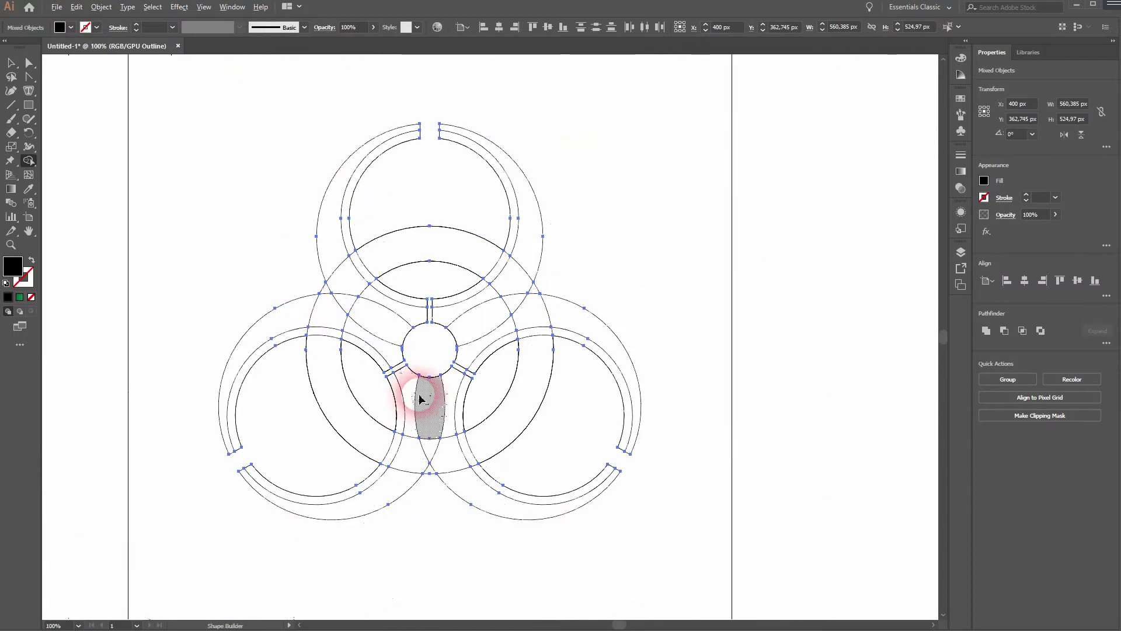
scroll(420, 393, up, 2)
- Merge the left ring's band pieces across its crossings, and join the lower-left band with the central bottom lobe
scroll(351, 432, left, 3)
drag(317, 469, 354, 463)
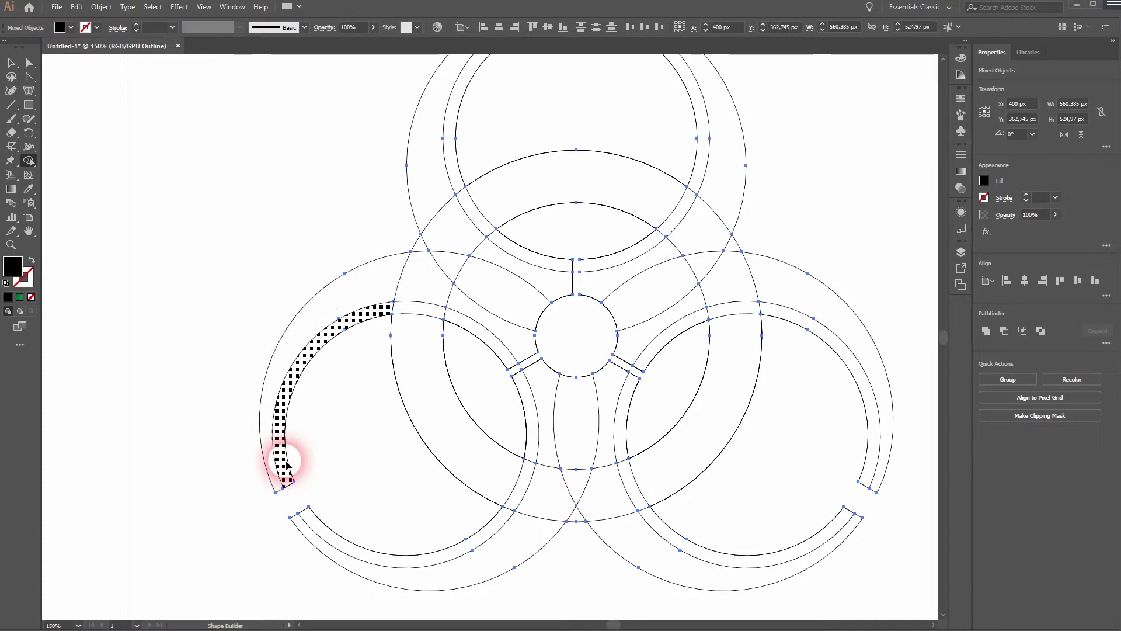
drag(286, 465, 310, 373)
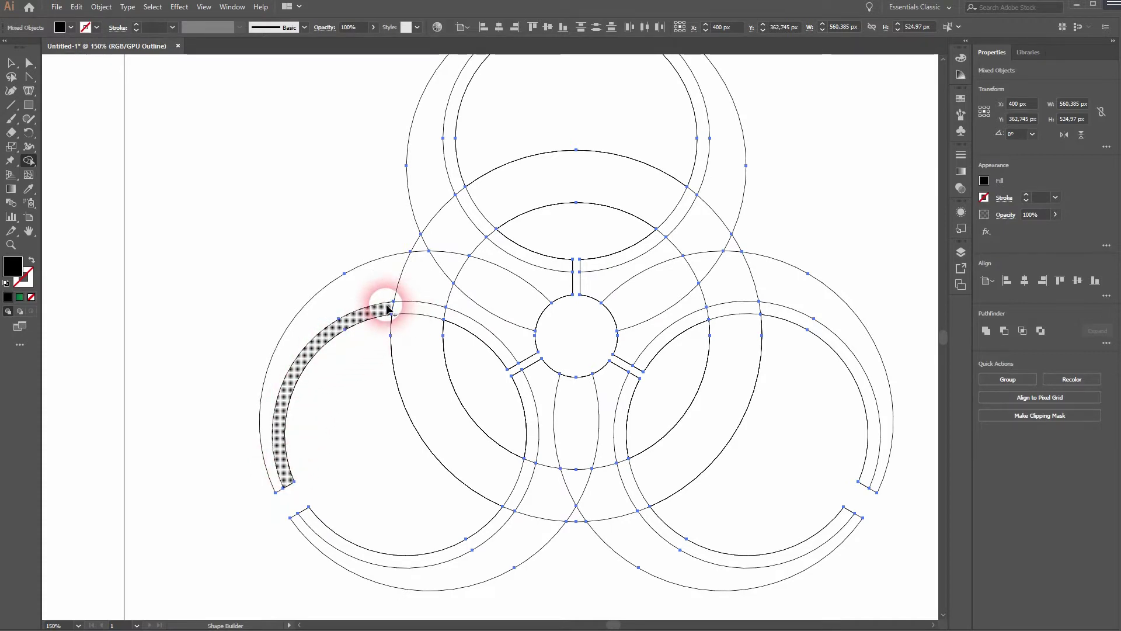
drag(395, 313, 458, 323)
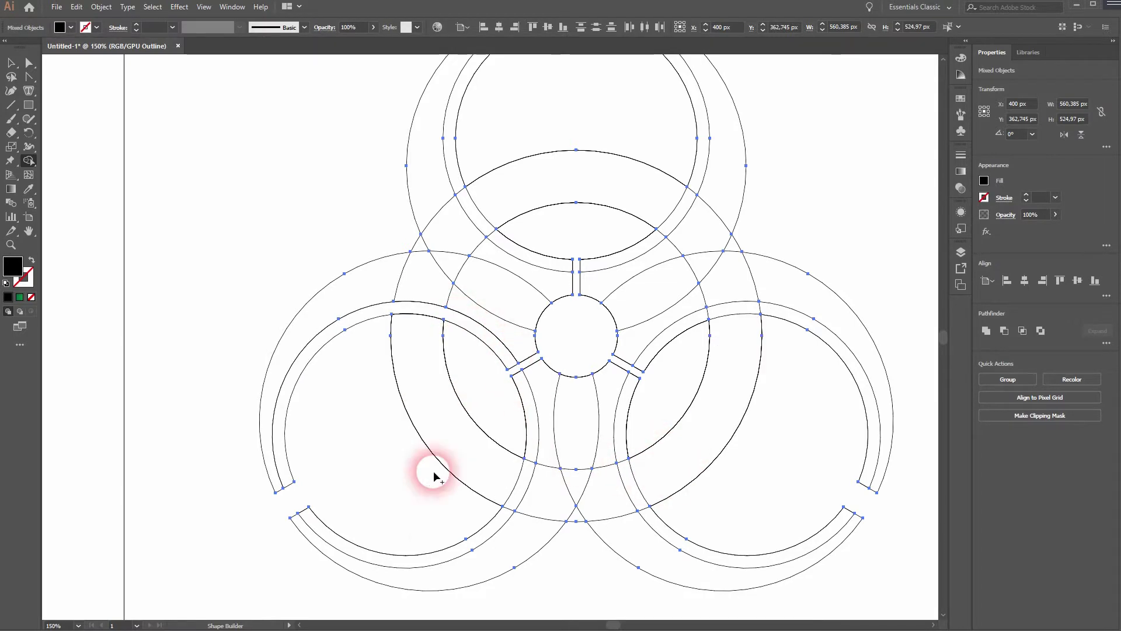
mouse_move(506, 529)
mouse_down()
mouse_move(532, 442)
mouse_move(511, 366)
mouse_up()
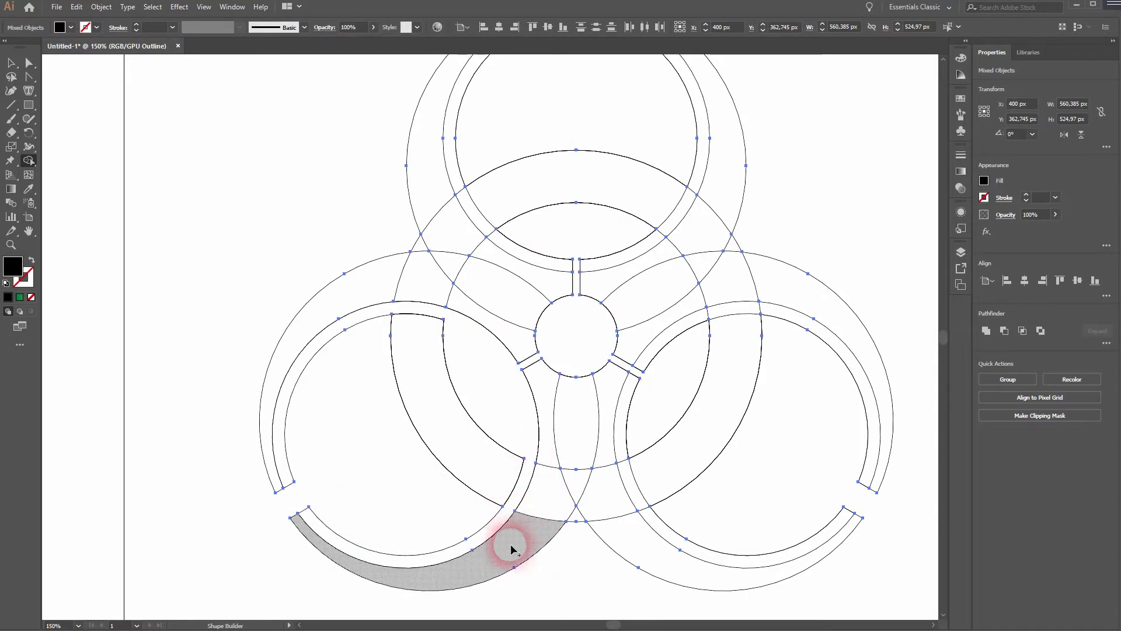
mouse_move(509, 550)
mouse_down()
mouse_move(543, 520)
mouse_move(561, 467)
mouse_move(612, 490)
mouse_move(603, 452)
mouse_move(607, 510)
mouse_move(627, 546)
mouse_move(578, 520)
mouse_move(613, 215)
mouse_move(605, 237)
mouse_up()
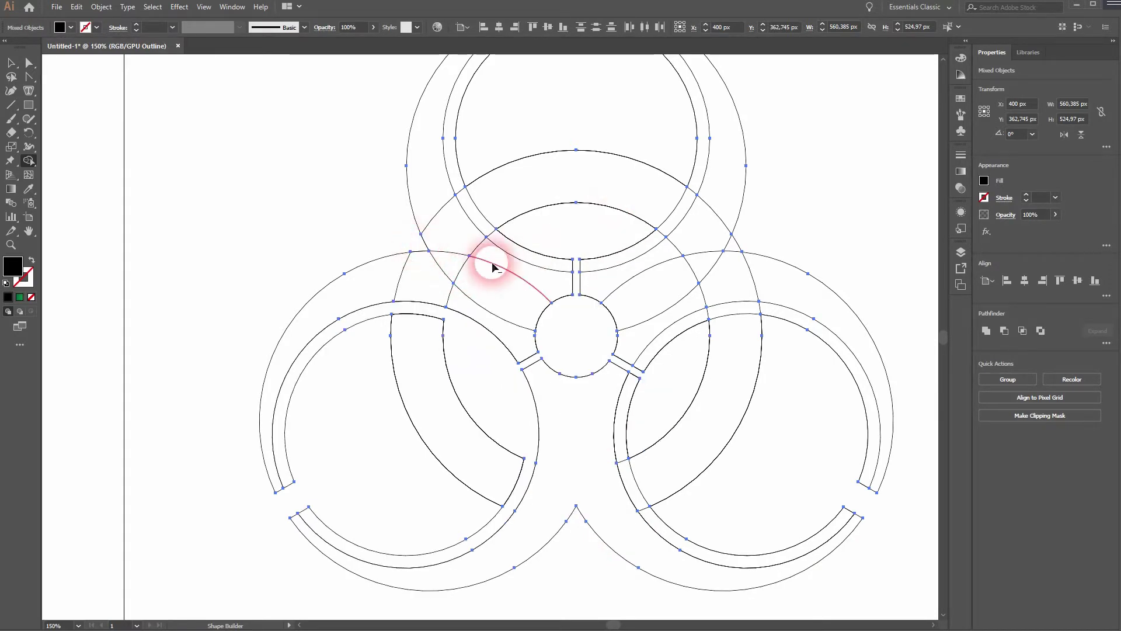
- Merge the right ring's outer band segments with the slivers and regions around the centre circle
mouse_move(842, 369)
mouse_down()
mouse_move(876, 495)
mouse_move(767, 260)
mouse_move(734, 244)
mouse_up()
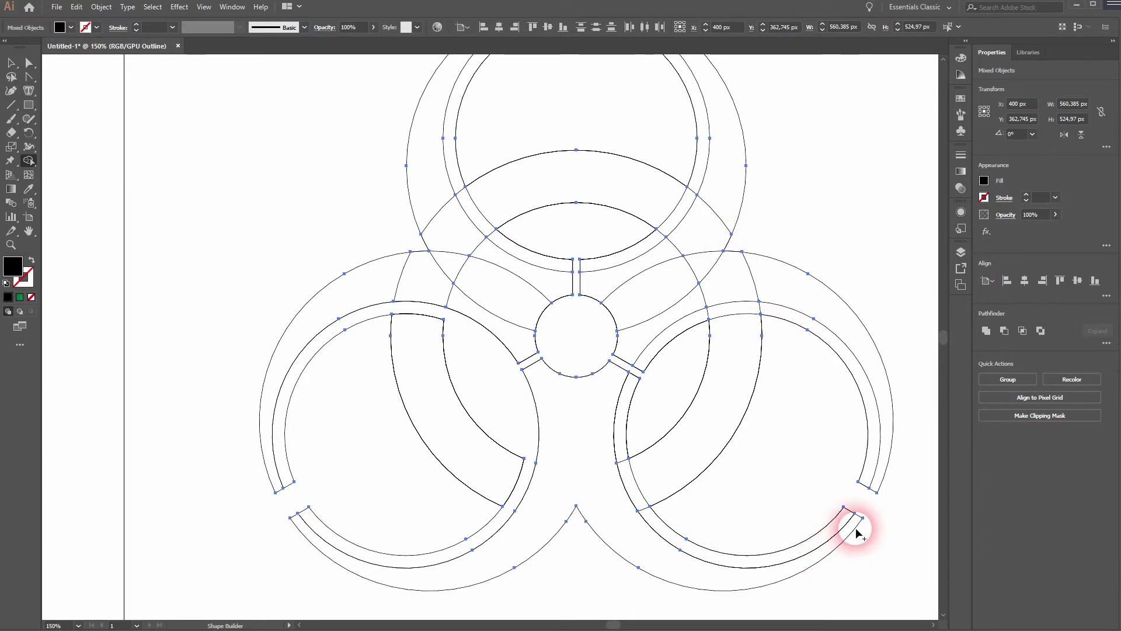
click(635, 333)
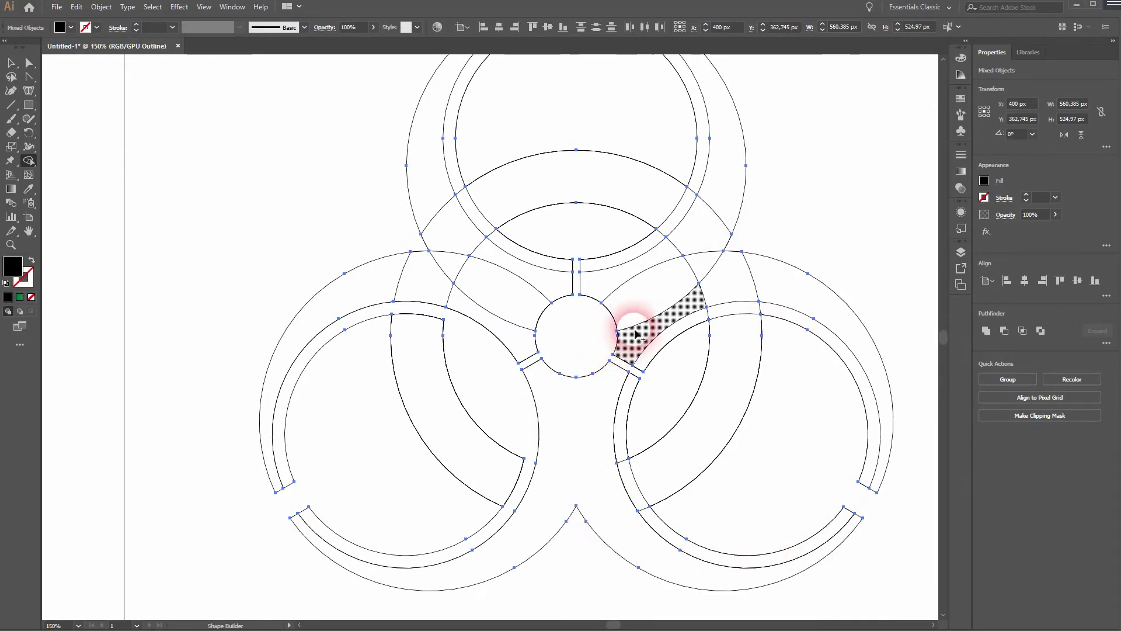
mouse_move(635, 333)
mouse_down()
mouse_move(633, 298)
mouse_move(619, 285)
mouse_move(513, 288)
mouse_move(493, 325)
mouse_up()
click(614, 326)
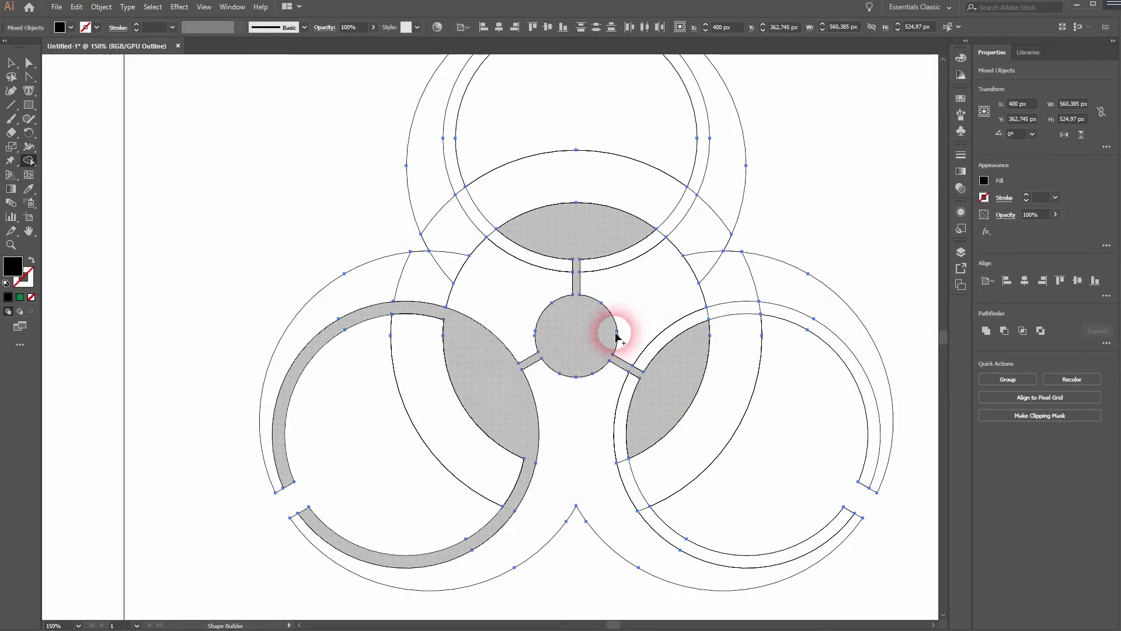
drag(594, 435, 594, 435)
mouse_move(639, 324)
mouse_down()
mouse_move(735, 279)
mouse_move(800, 279)
mouse_move(693, 278)
mouse_move(717, 187)
mouse_up()
mouse_move(482, 257)
mouse_down()
mouse_move(437, 197)
mouse_move(468, 282)
mouse_move(380, 294)
mouse_move(403, 292)
mouse_up()
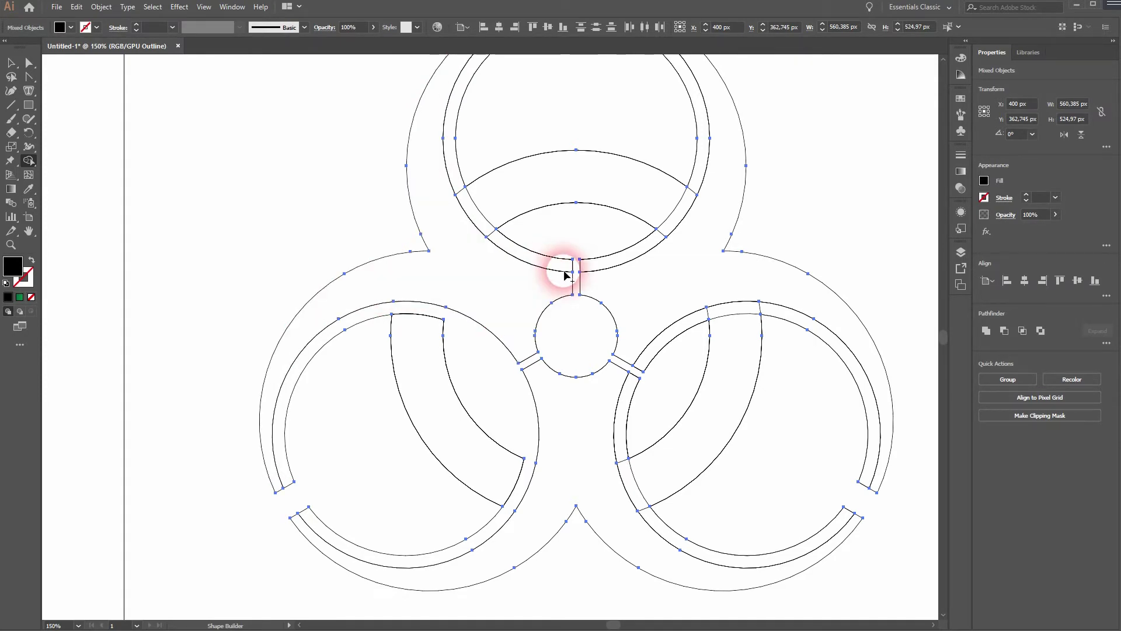
click(565, 275)
- Join the right ring's bottom, side and upper arcs, the right lens, and the outer right region
mouse_move(613, 451)
mouse_down()
mouse_move(640, 477)
mouse_move(659, 529)
mouse_move(622, 446)
mouse_up()
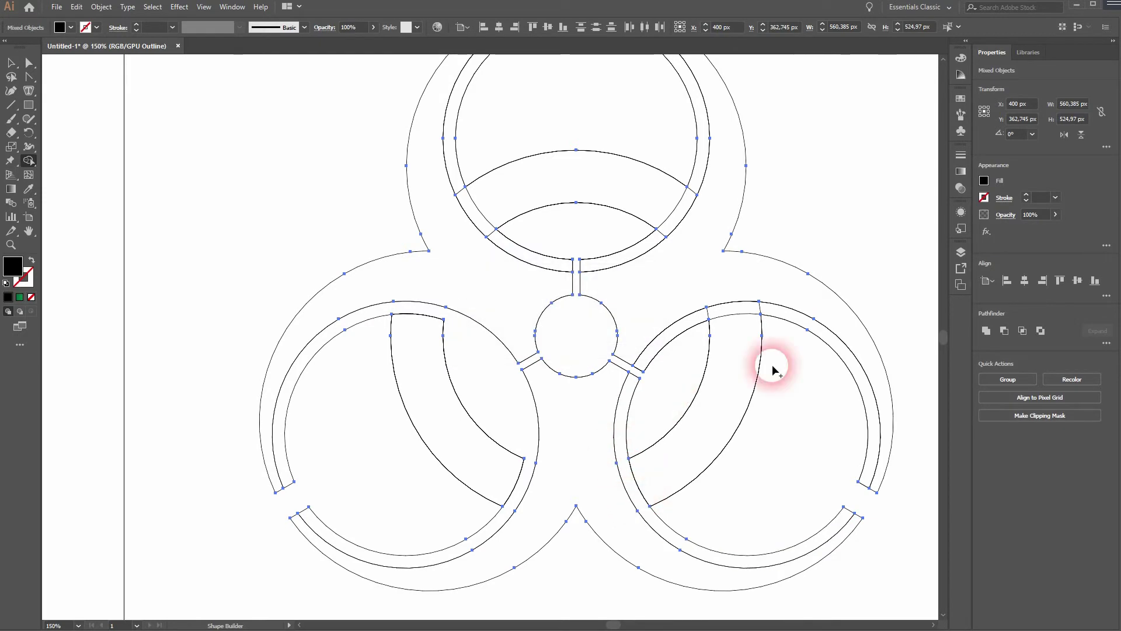
mouse_move(711, 316)
mouse_down()
mouse_move(776, 310)
mouse_move(679, 324)
mouse_move(654, 359)
mouse_up()
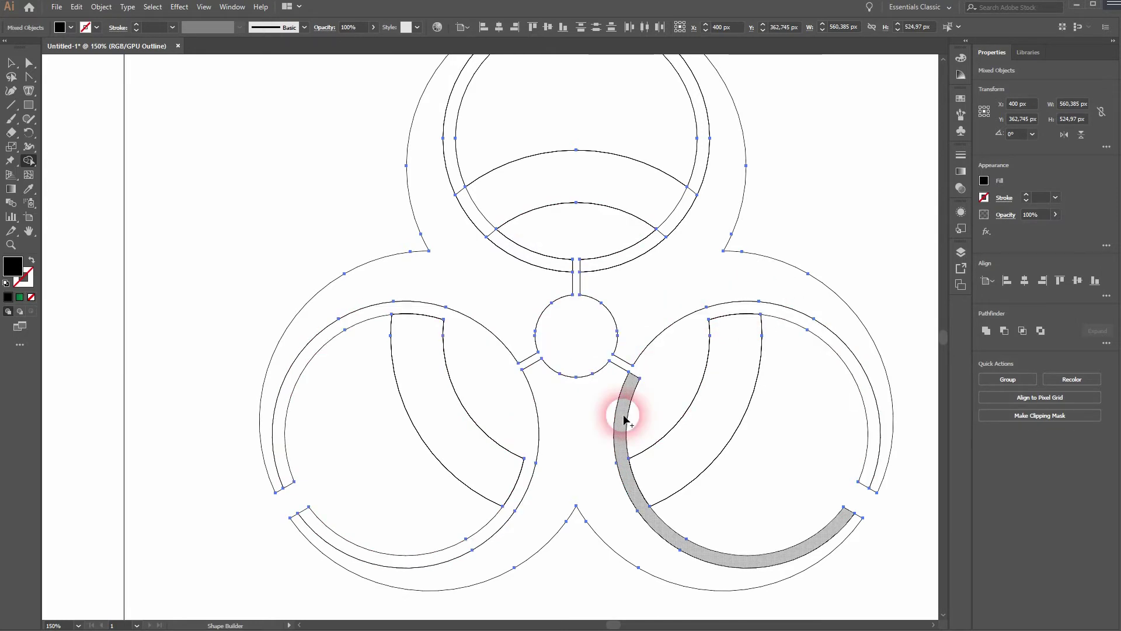
drag(626, 413, 647, 422)
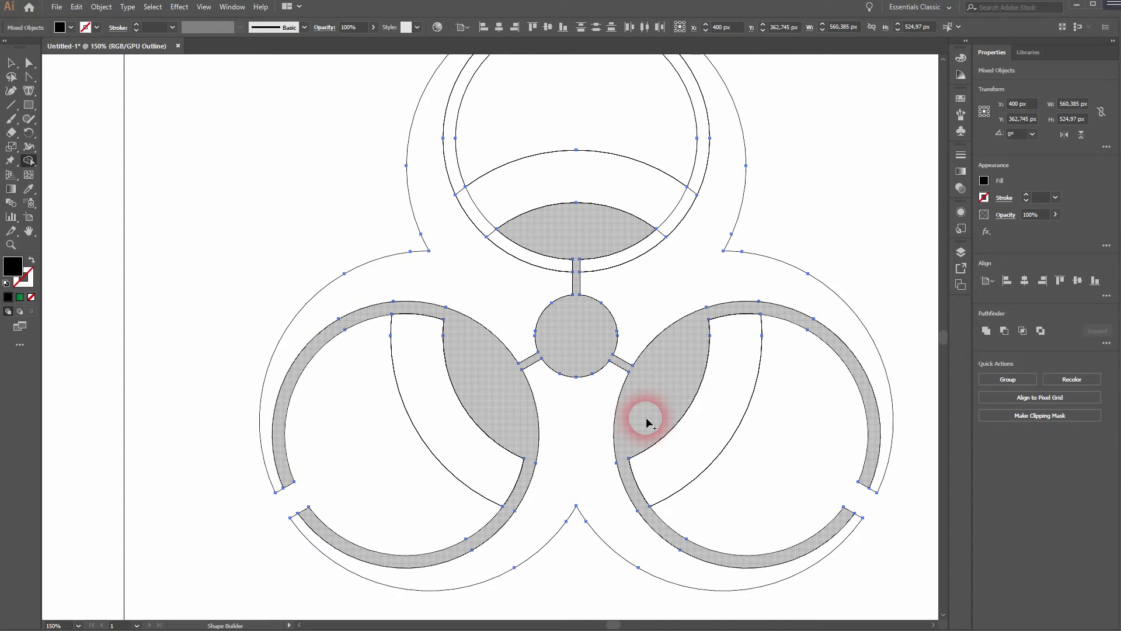
drag(647, 422, 648, 420)
mouse_move(701, 178)
mouse_down()
mouse_move(675, 265)
mouse_move(657, 287)
mouse_up()
- Merge the top ring's left and right arcs and the top lens into one shape
mouse_move(642, 244)
mouse_down()
mouse_move(671, 230)
mouse_move(692, 192)
mouse_up()
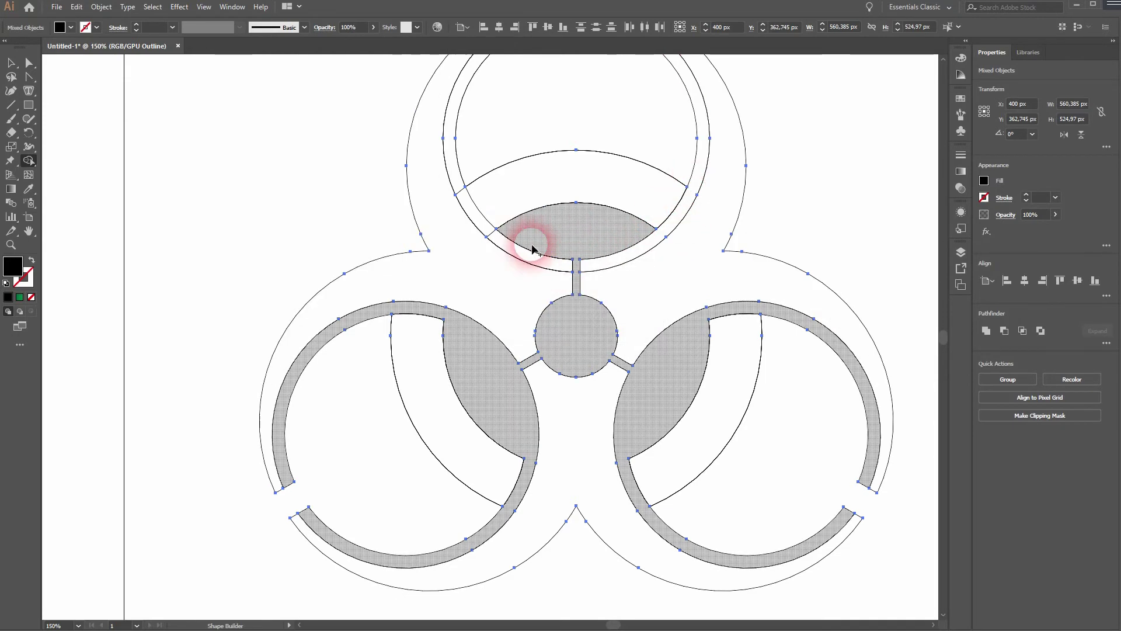
drag(493, 238, 458, 186)
drag(546, 190, 551, 188)
mouse_move(540, 264)
mouse_down()
mouse_move(553, 243)
mouse_move(601, 257)
mouse_move(591, 235)
mouse_move(588, 366)
mouse_up()
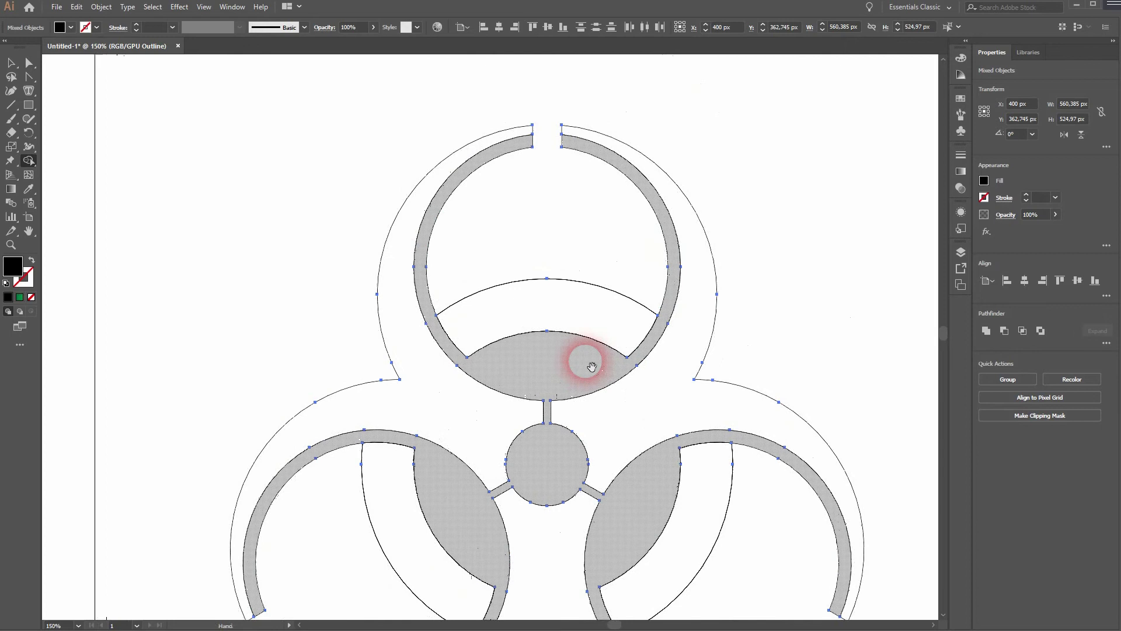
drag(847, 292, 763, 188)
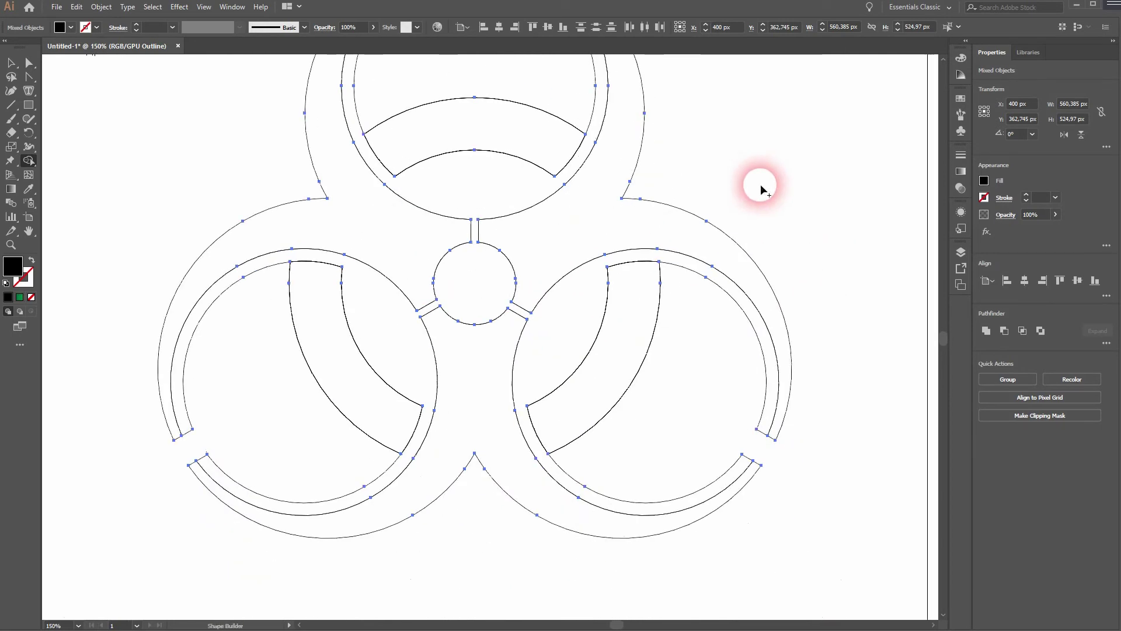
- Fit the artboard in the window and show the symbol in filled preview with nothing selected
key(ctrl+0)
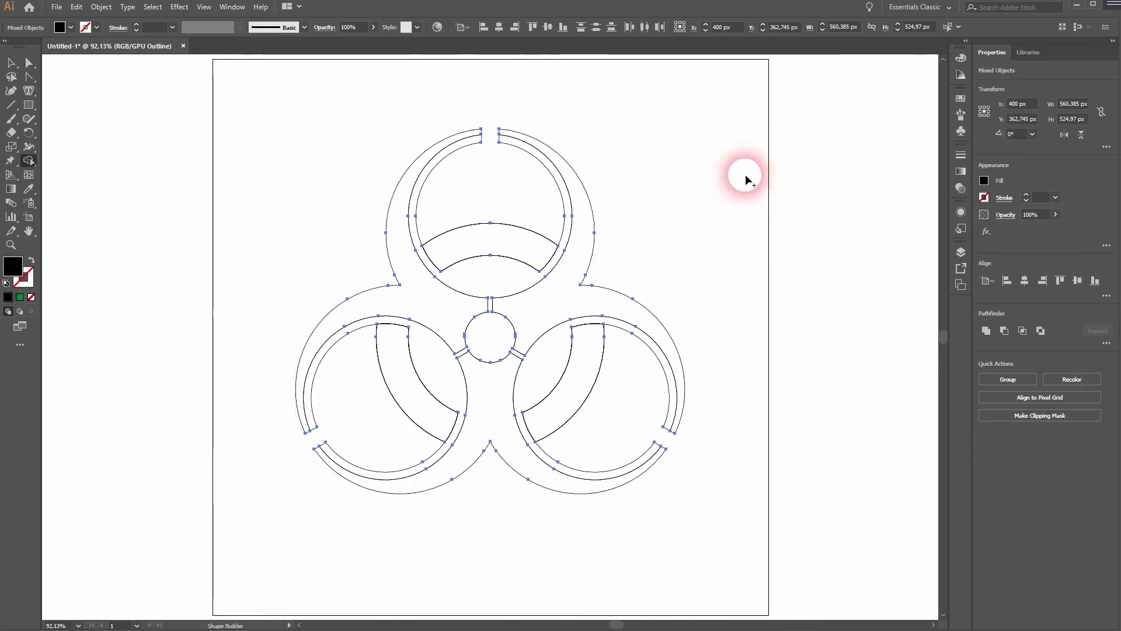
key(ctrl+y)
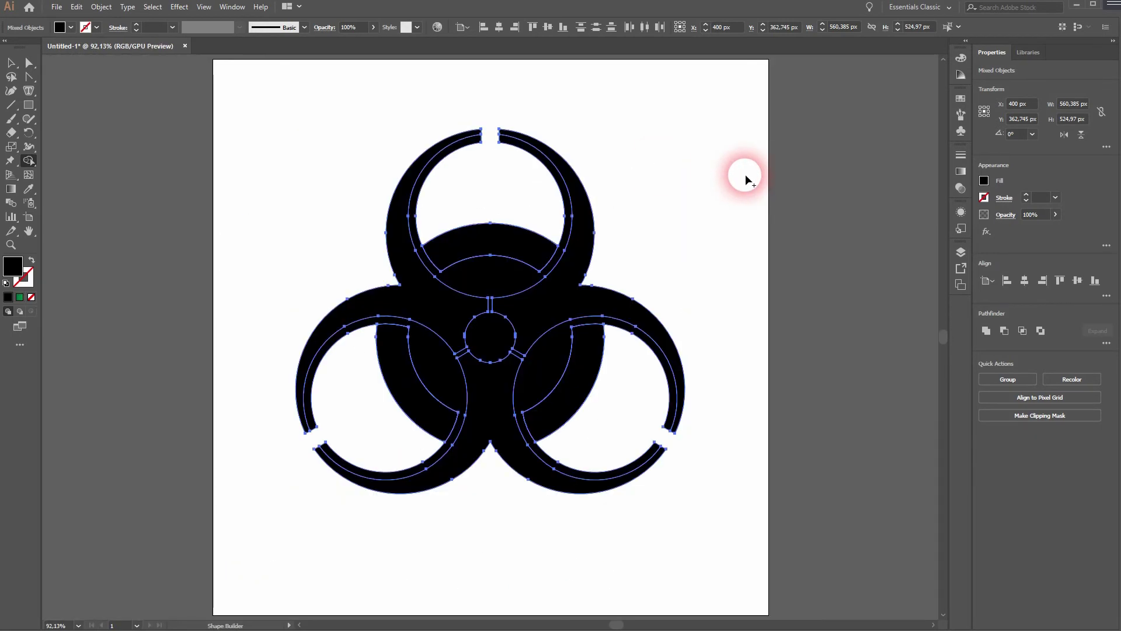
click(11, 63)
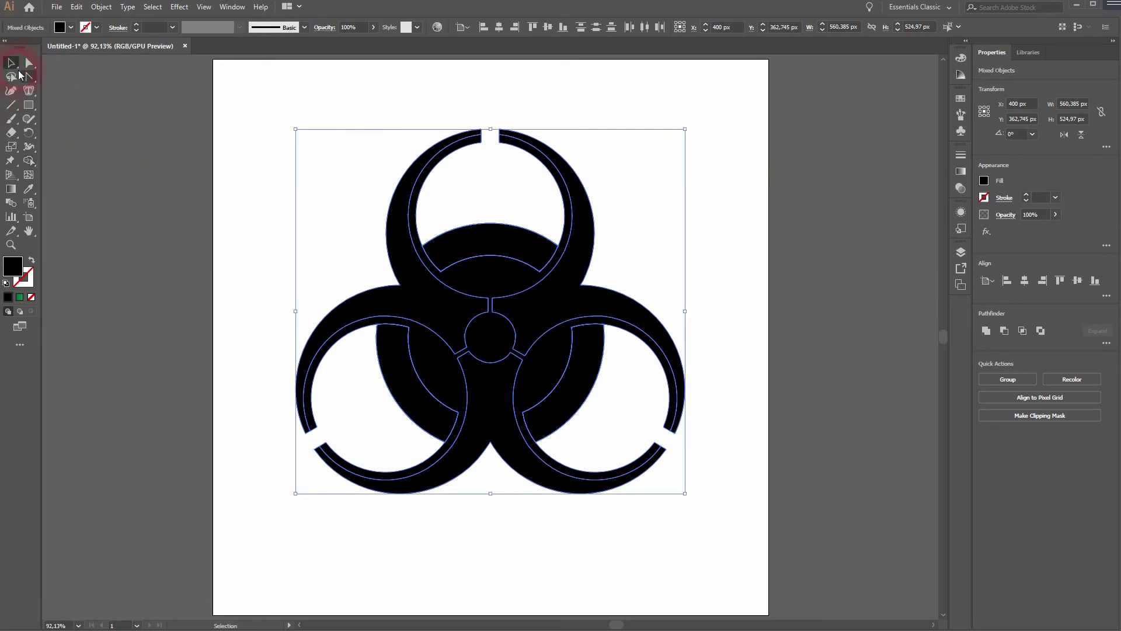
click(257, 190)
- Fill the inner centre shape with white, then deselect the artwork
click(465, 349)
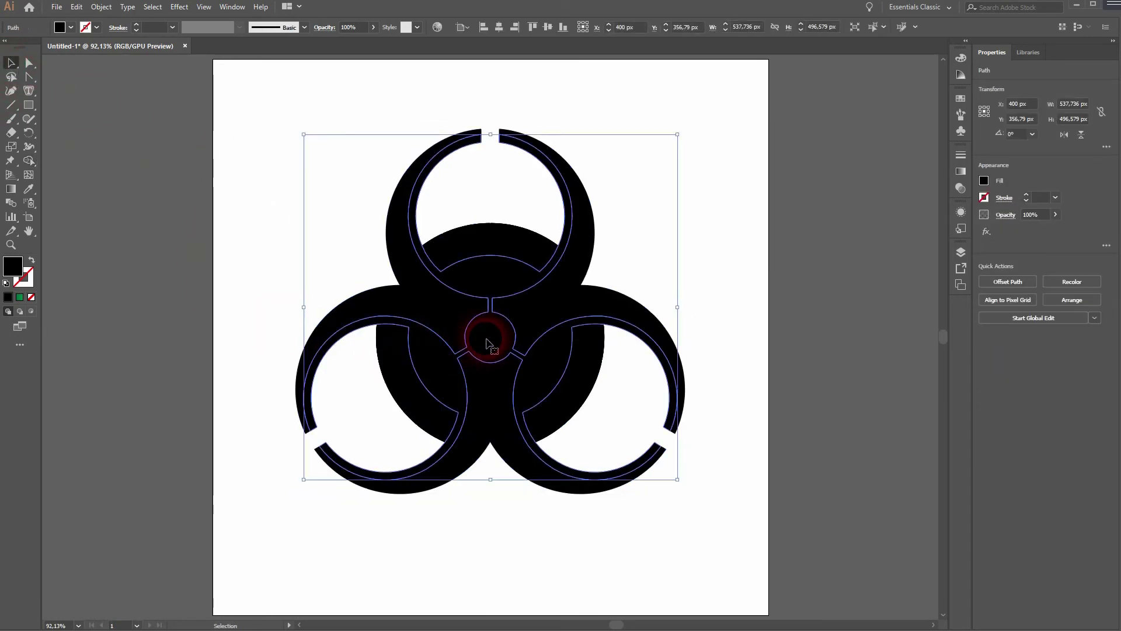
click(71, 27)
click(32, 50)
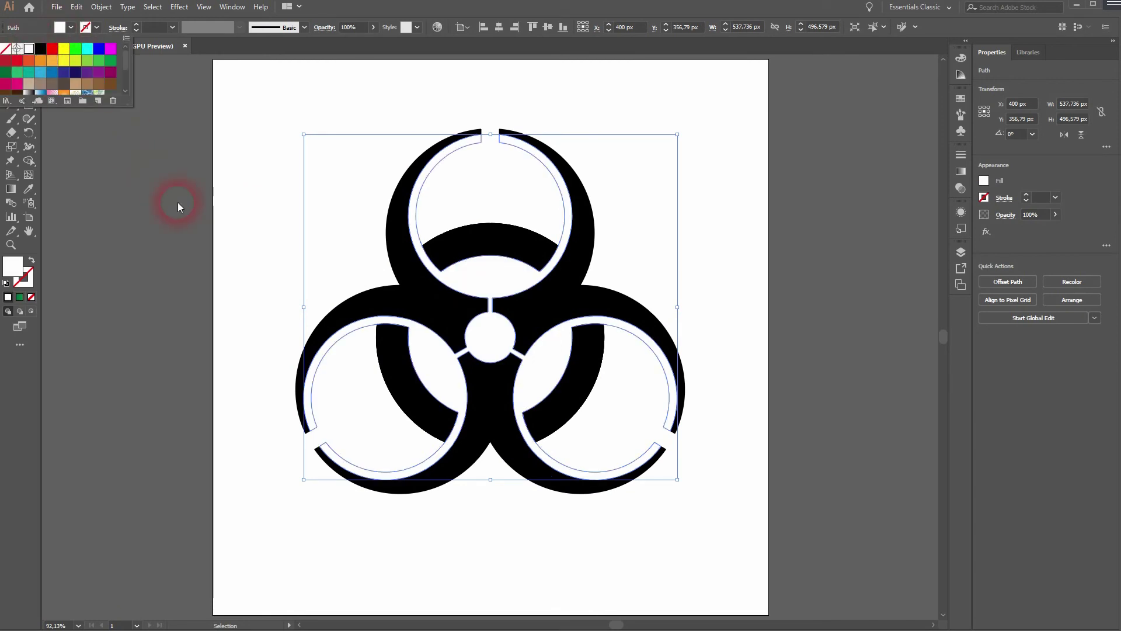
click(234, 259)
click(251, 269)
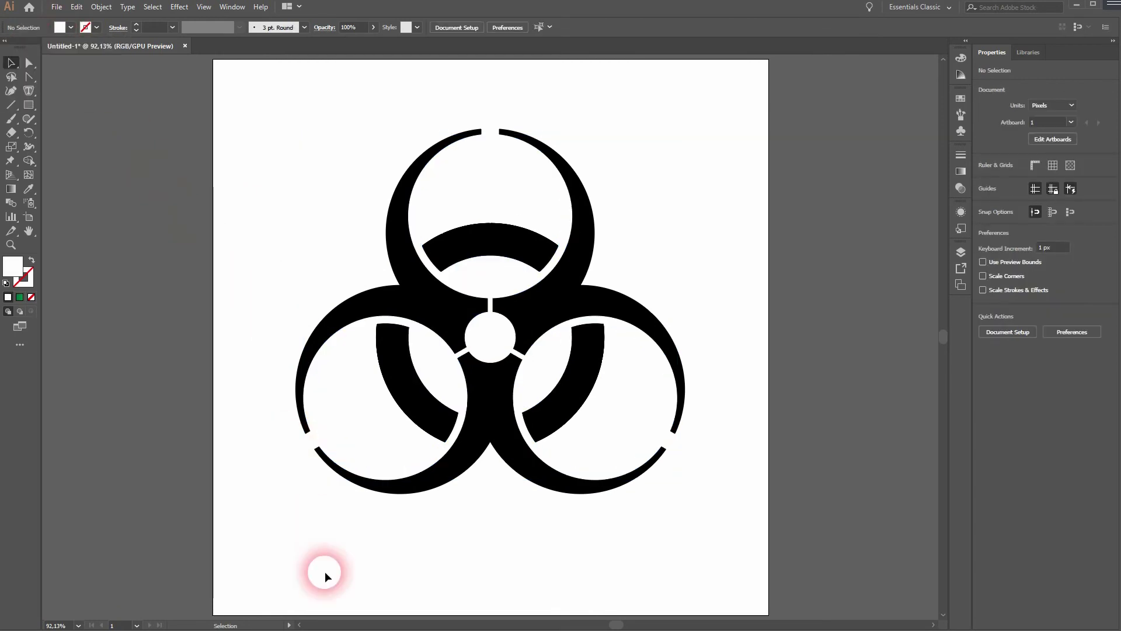